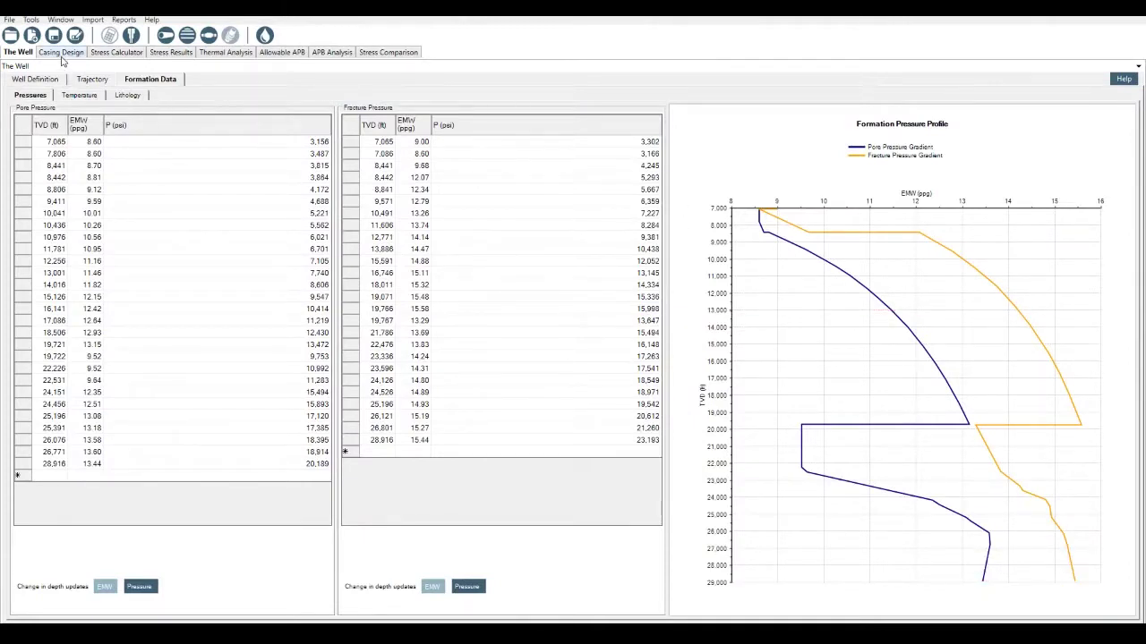
Step: Add a Conductor string of type Drive Pipe to the casing program in the casing design
left_click(63, 54)
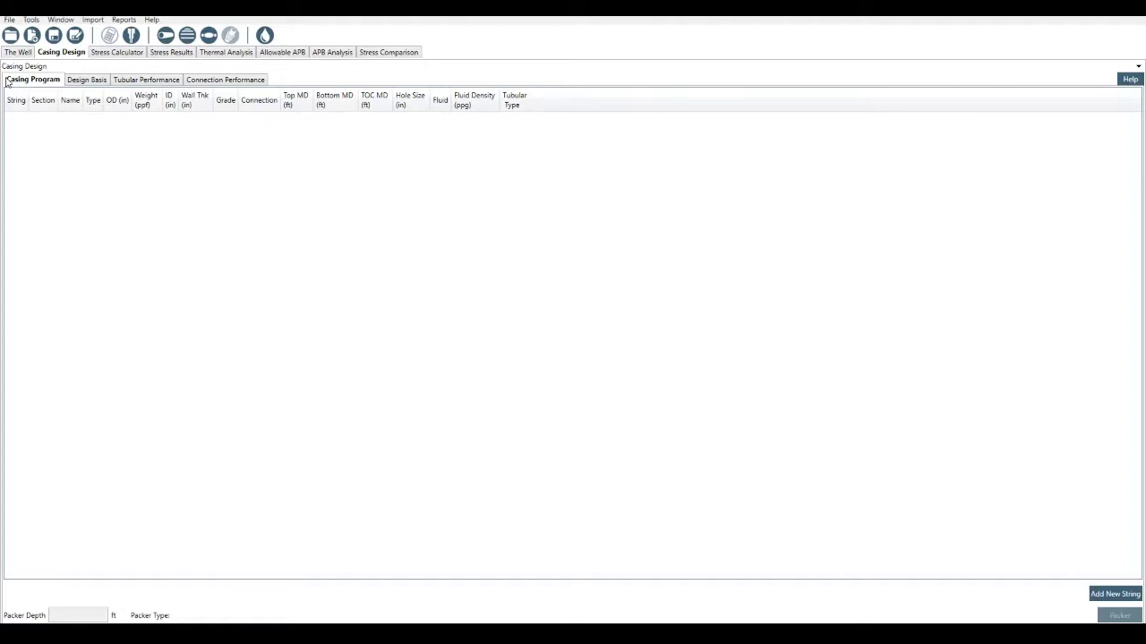
left_click(1116, 595)
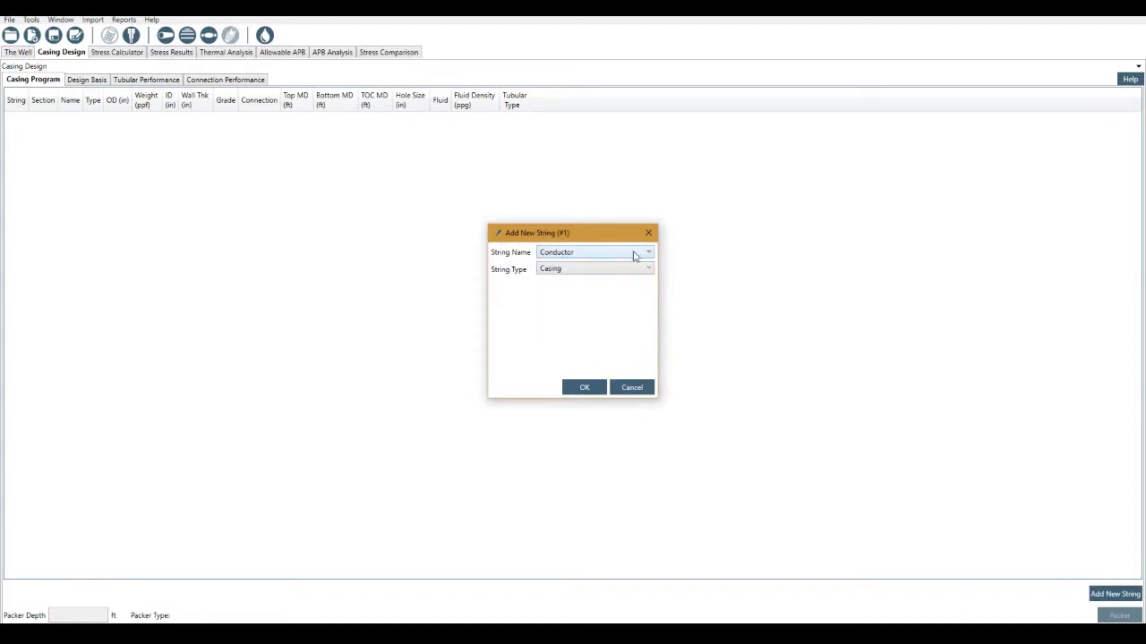
left_click(608, 269)
left_click(608, 269)
left_click(580, 270)
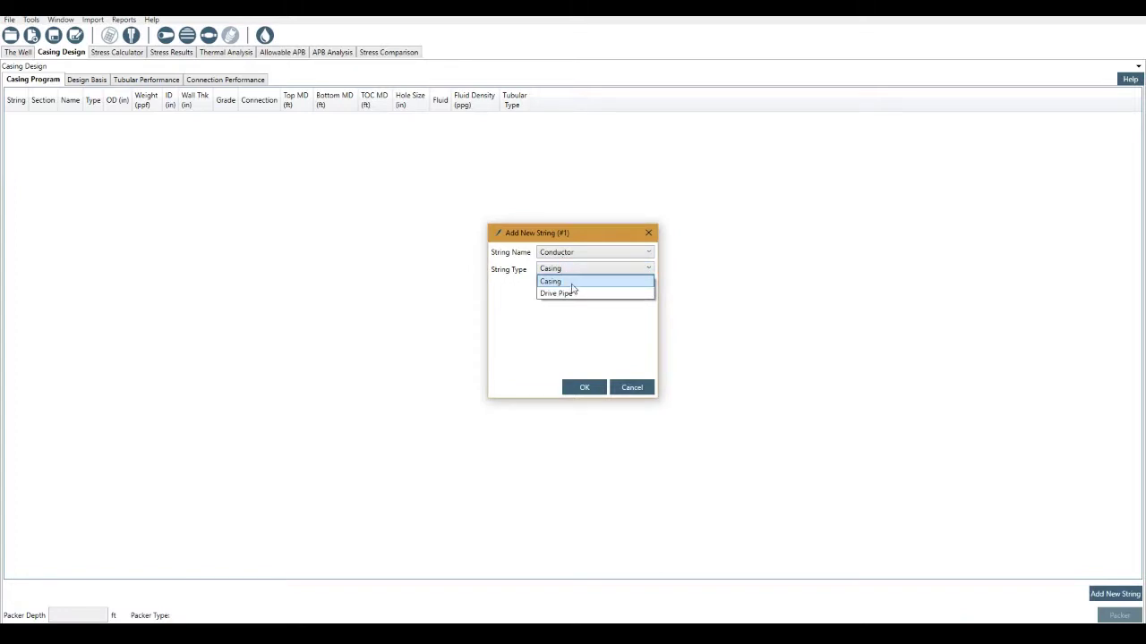
left_click(573, 293)
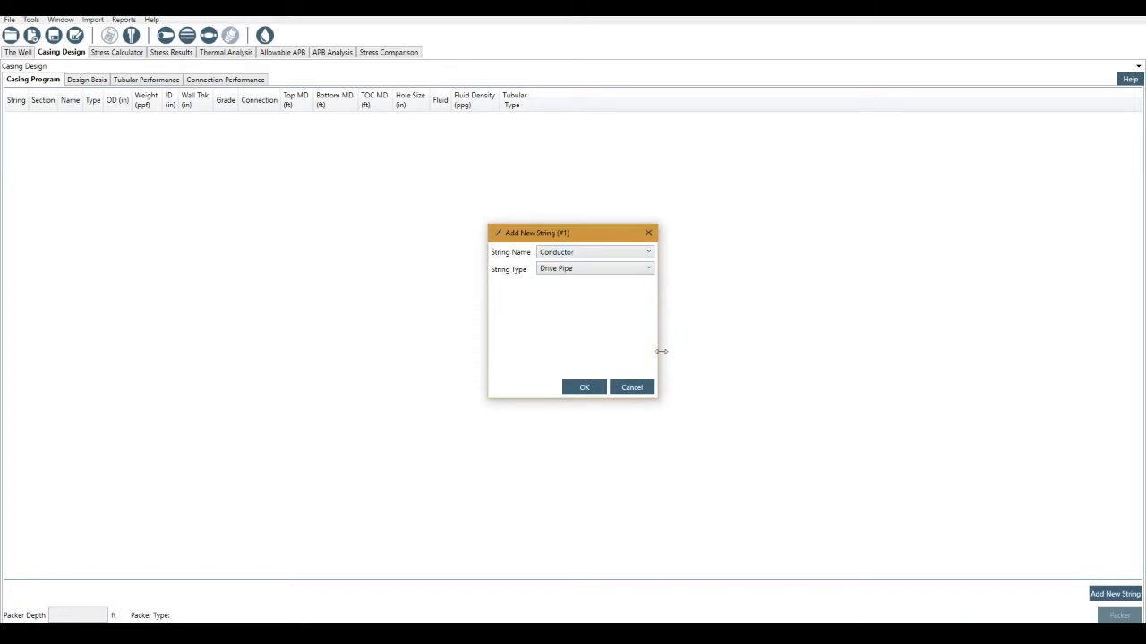
left_click(591, 388)
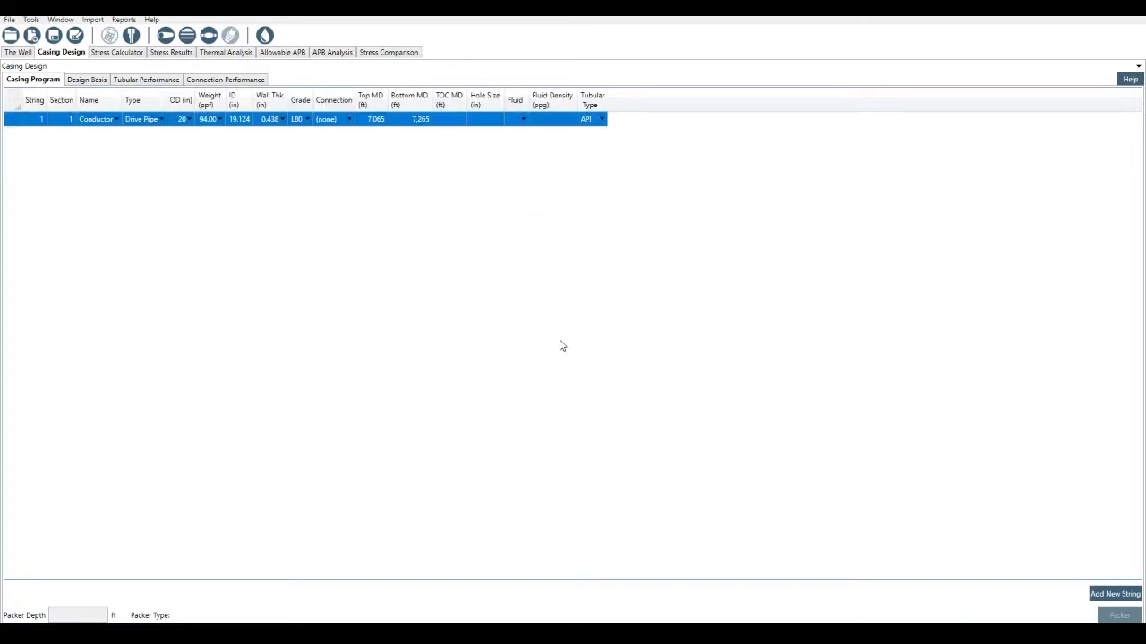
Step: Set the Conductor string's outer diameter to 36 in
left_click(183, 122)
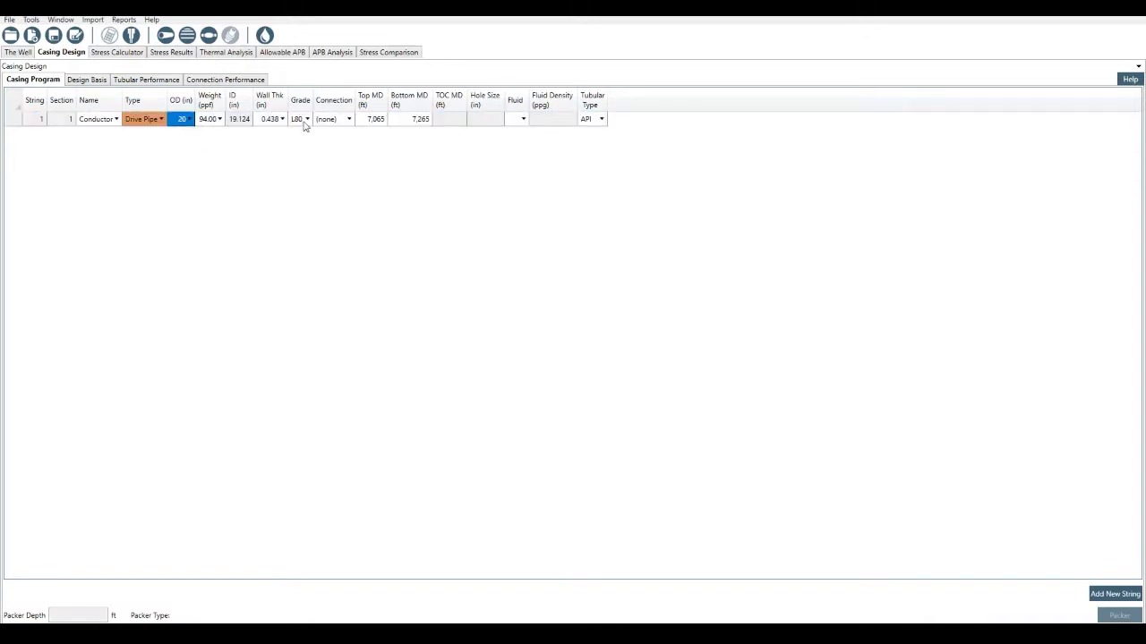
left_click(189, 120)
mouse_move(189, 309)
left_mouse_down()
mouse_move(189, 178)
mouse_move(189, 315)
left_mouse_up()
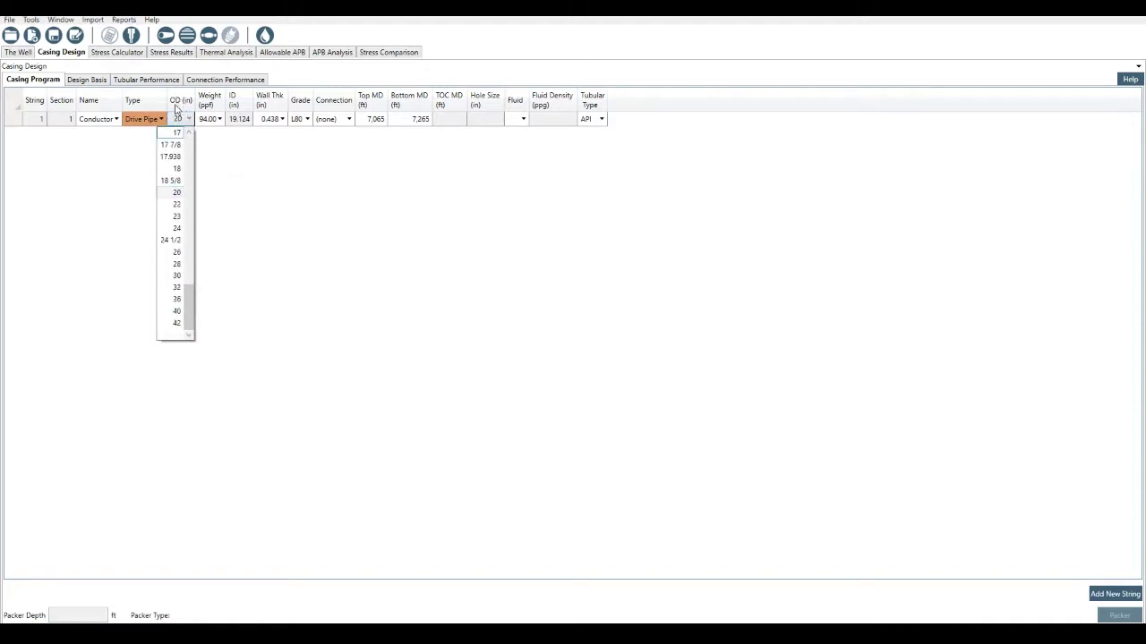
left_click(177, 300)
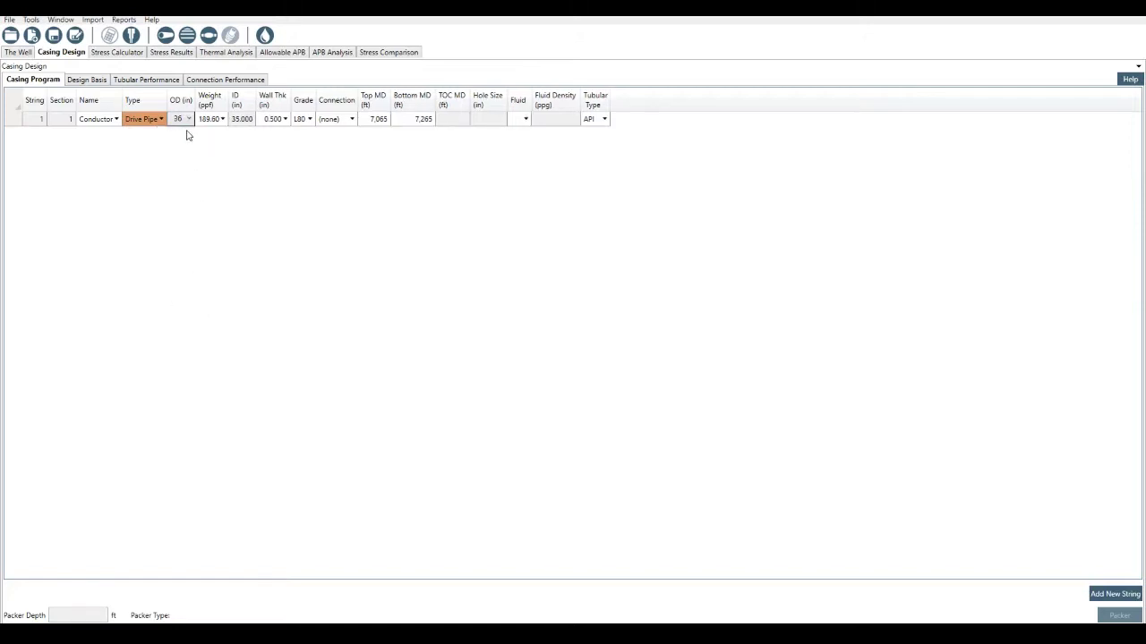
Step: Set the Conductor string's weight to 552.70 ppf with a wall thickness of 1.500 in
left_click(224, 121)
left_click(224, 120)
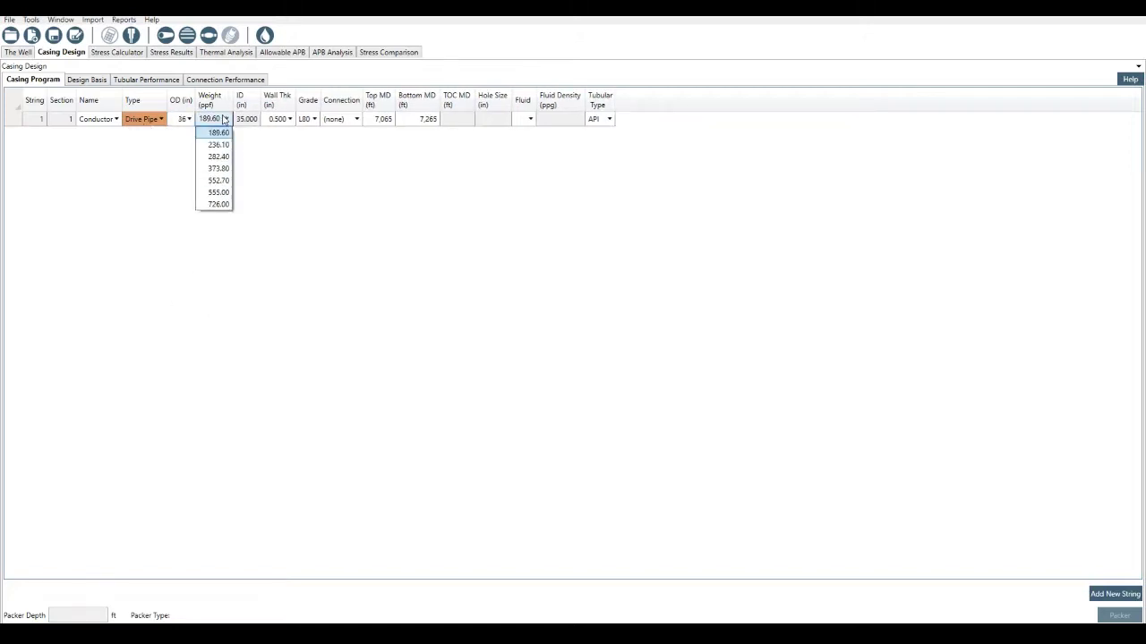
left_click(228, 192)
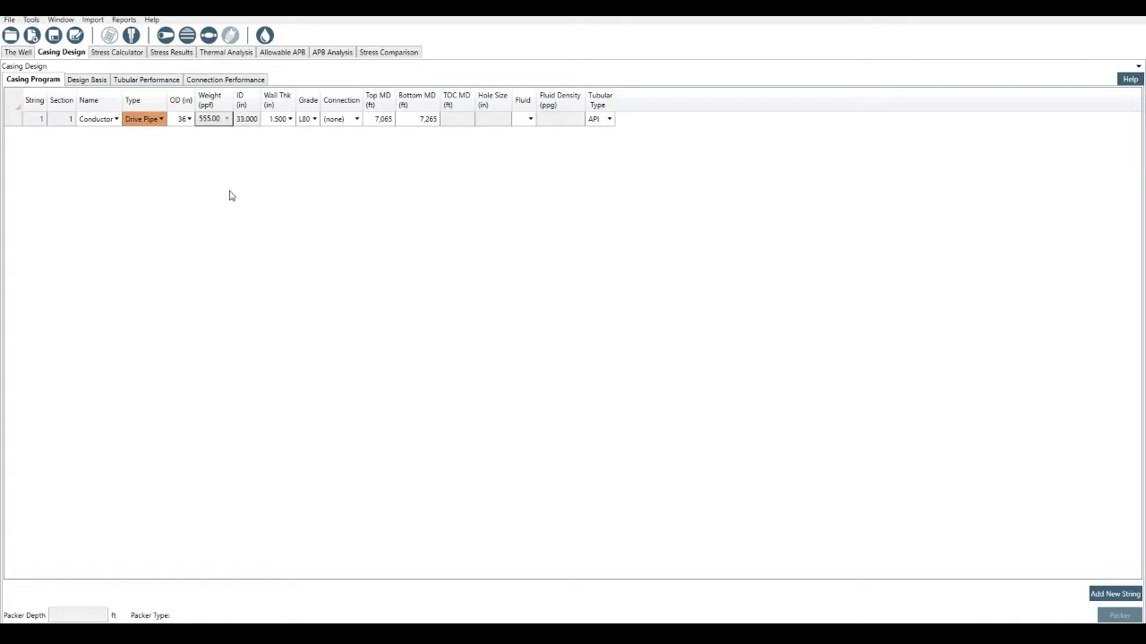
left_click(227, 119)
left_click(228, 185)
left_click(287, 123)
left_click(287, 120)
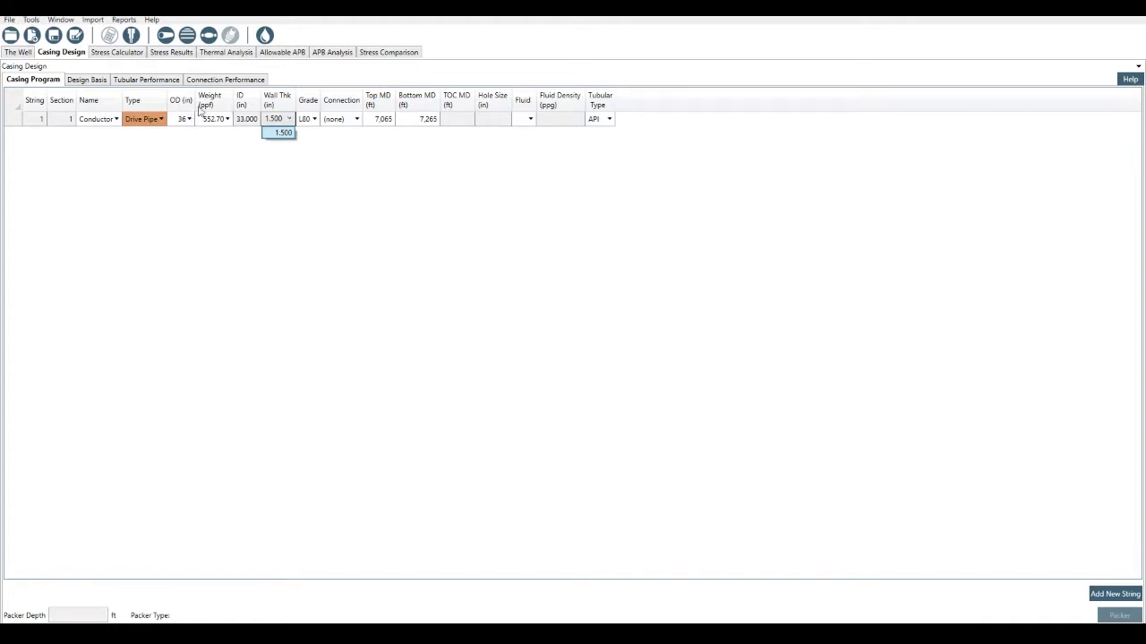
left_click(287, 134)
Step: Examine the Conductor string's grade, connection and fluid options and its top and bottom depths
left_click(308, 119)
left_click(316, 119)
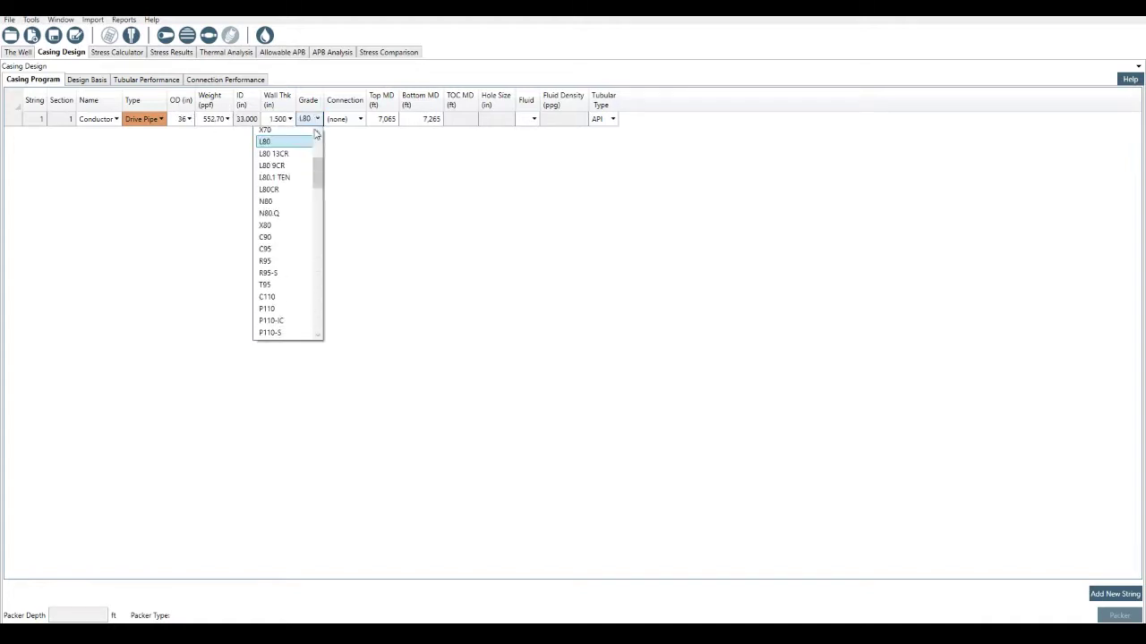
left_click_drag(317, 179, 325, 328)
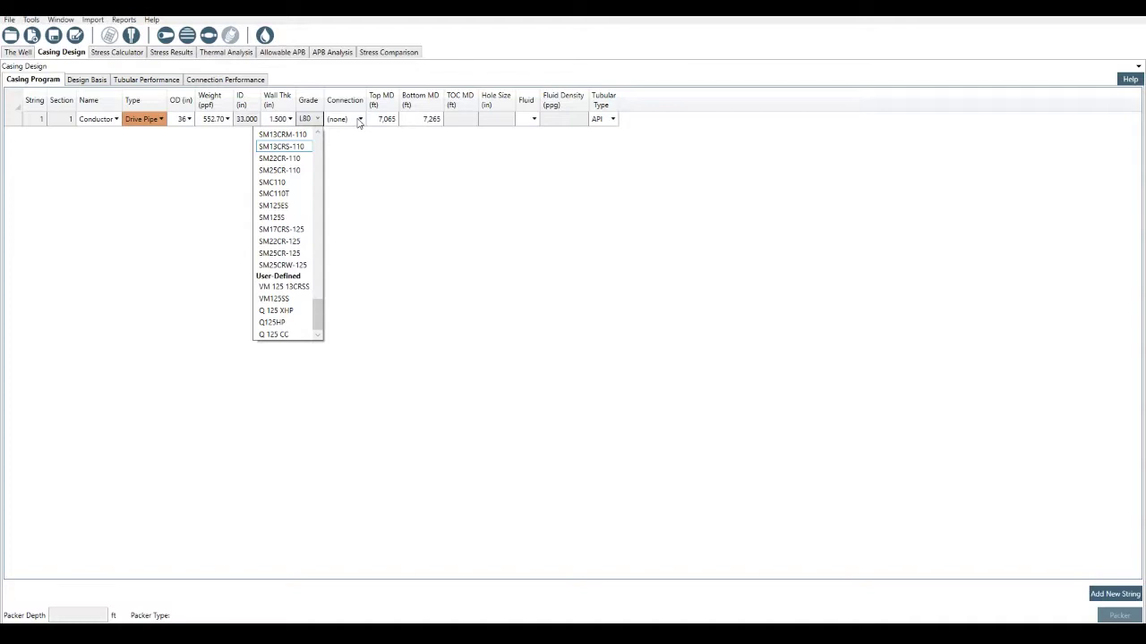
left_click(359, 122)
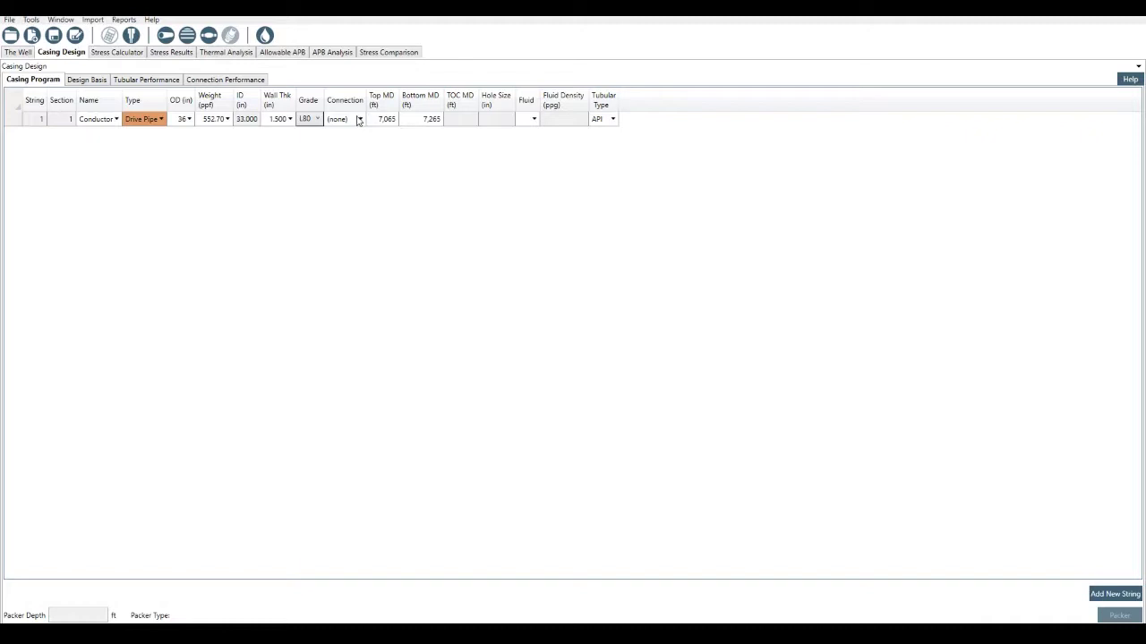
left_click(359, 121)
left_click(361, 121)
left_click(361, 121)
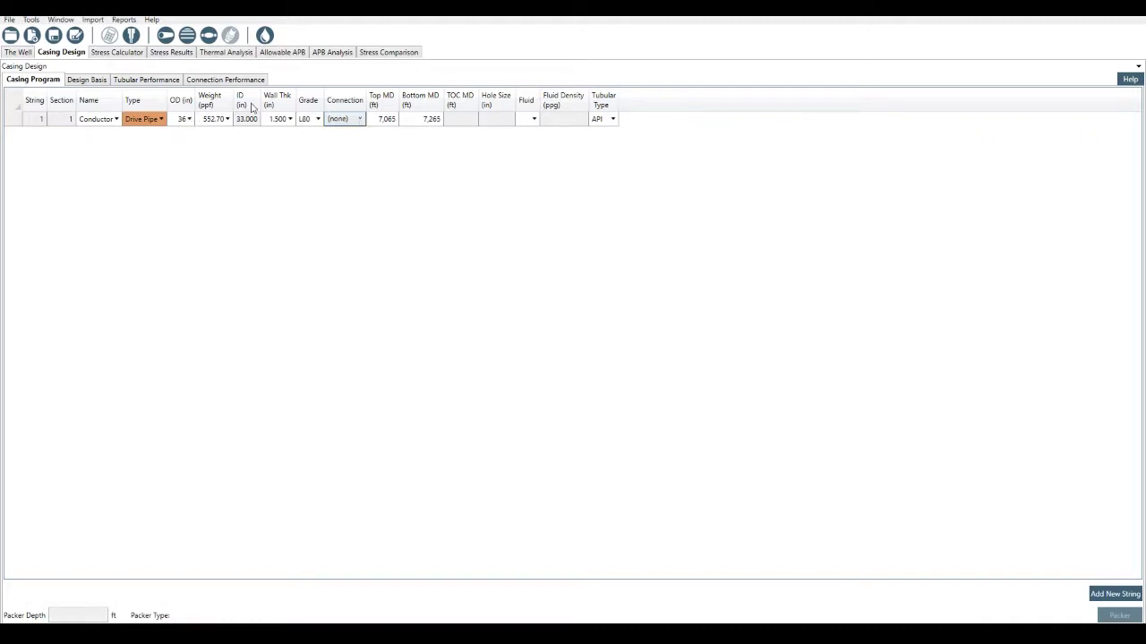
left_click(359, 120)
left_click(358, 122)
left_click(388, 119)
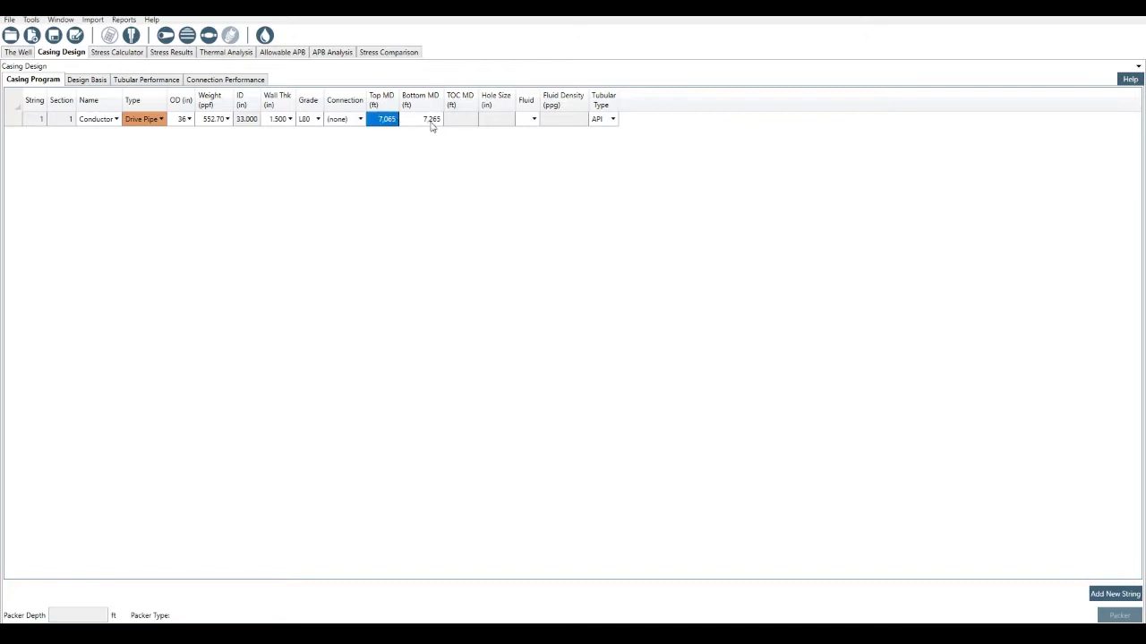
left_click(434, 124)
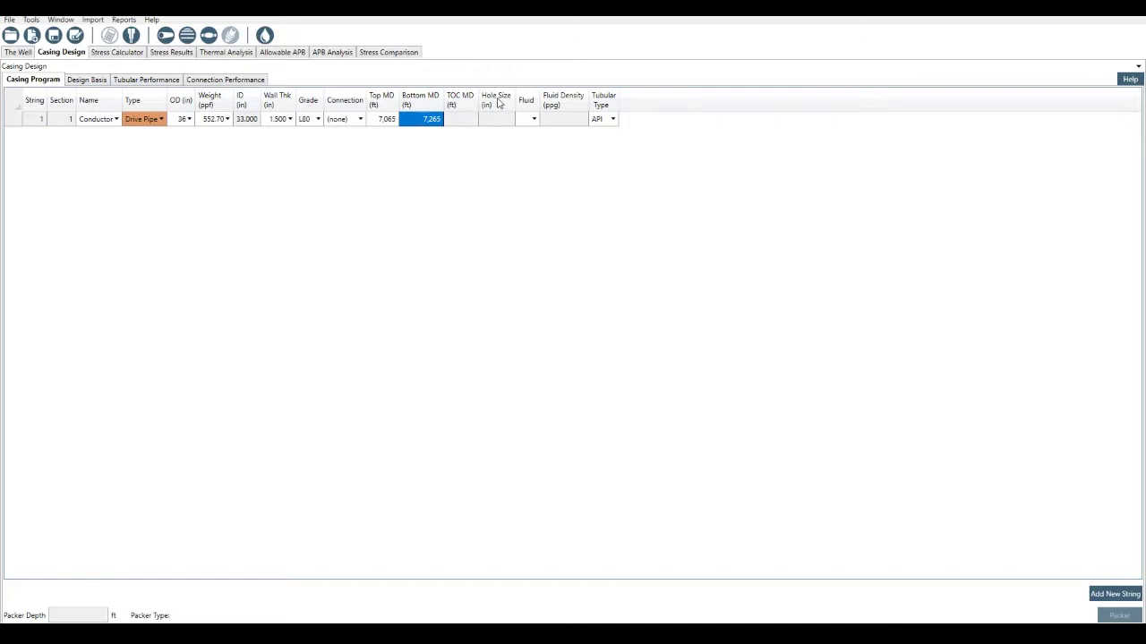
left_click(533, 120)
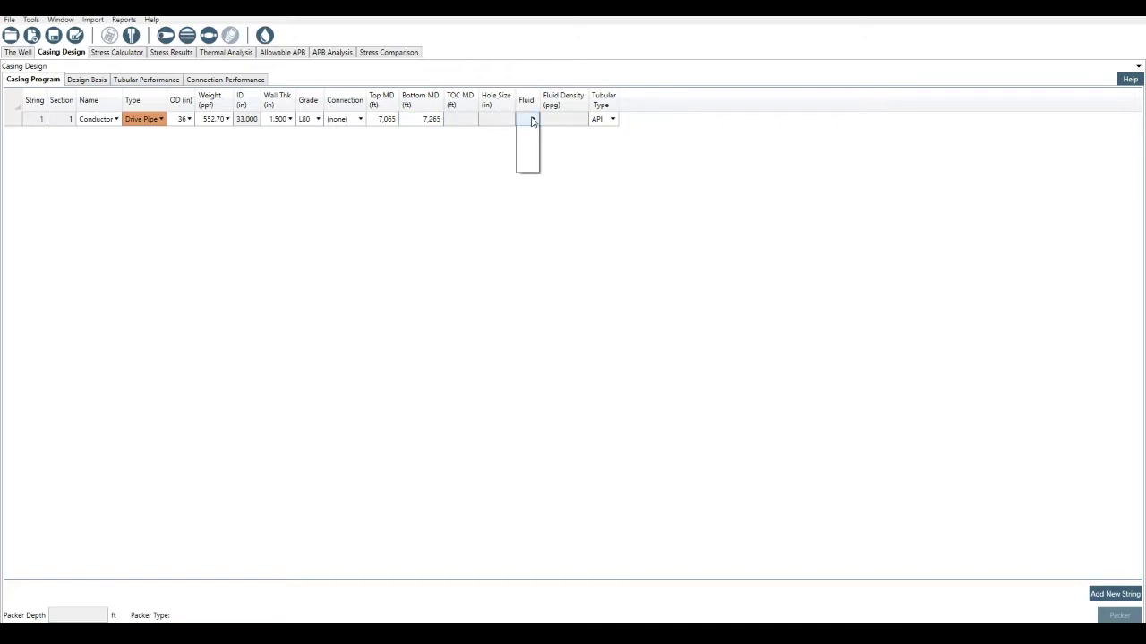
left_click(532, 120)
Step: Add a Surface string of type Casing with a 20 in outer diameter and a weight of 156.00 ppf
left_click(1116, 593)
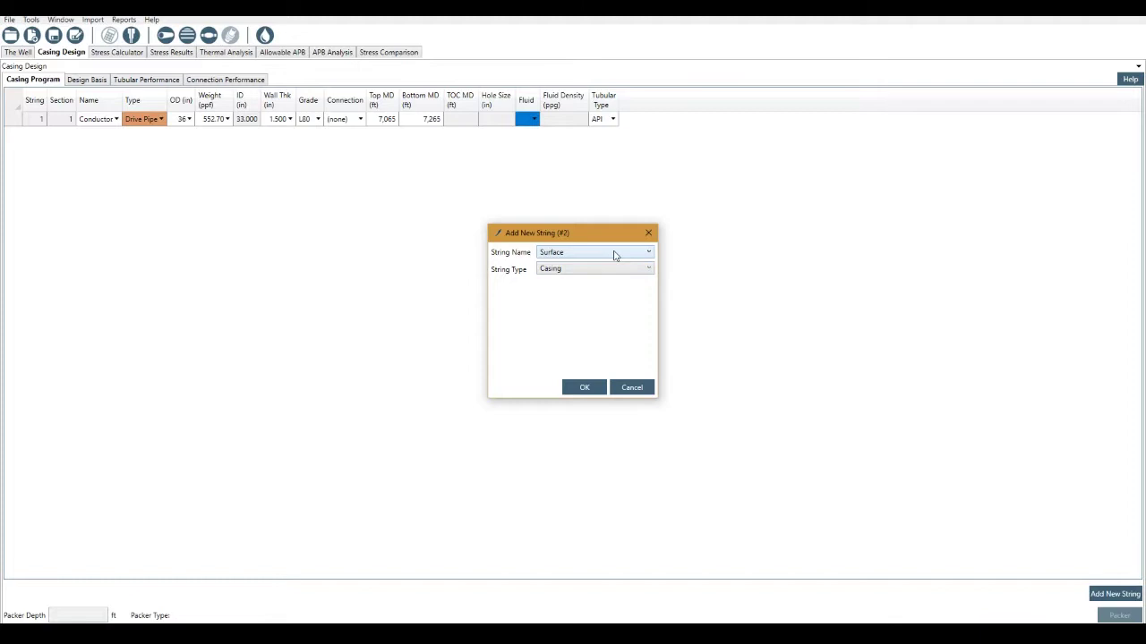
left_click(583, 388)
left_click(189, 134)
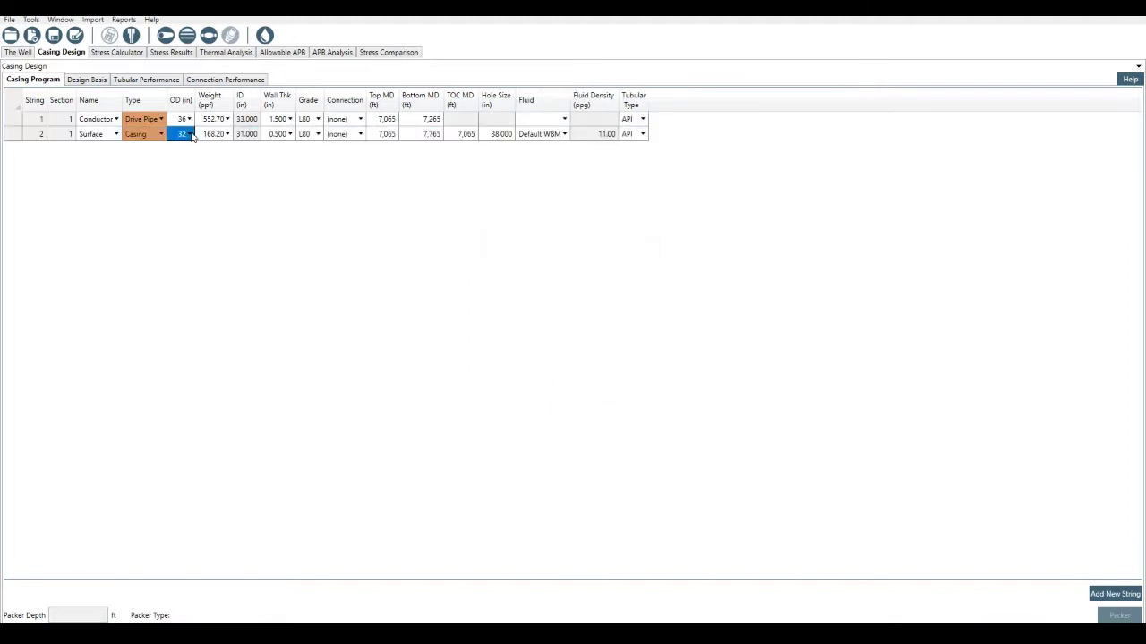
left_click(189, 135)
left_click(179, 208)
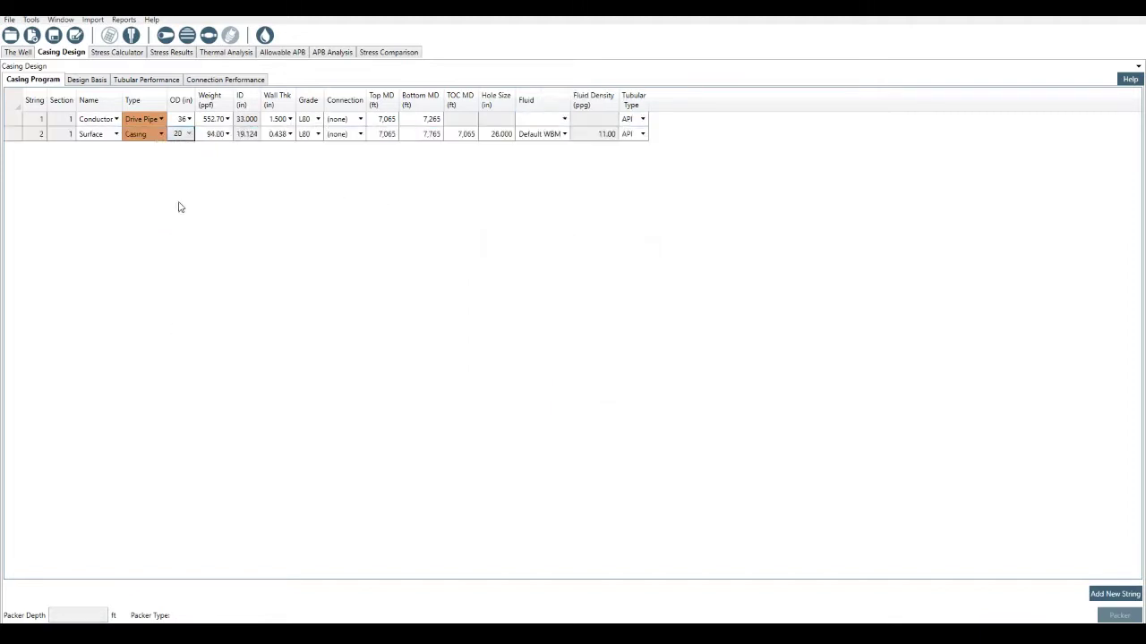
left_click(228, 135)
left_click(227, 135)
left_click(224, 236)
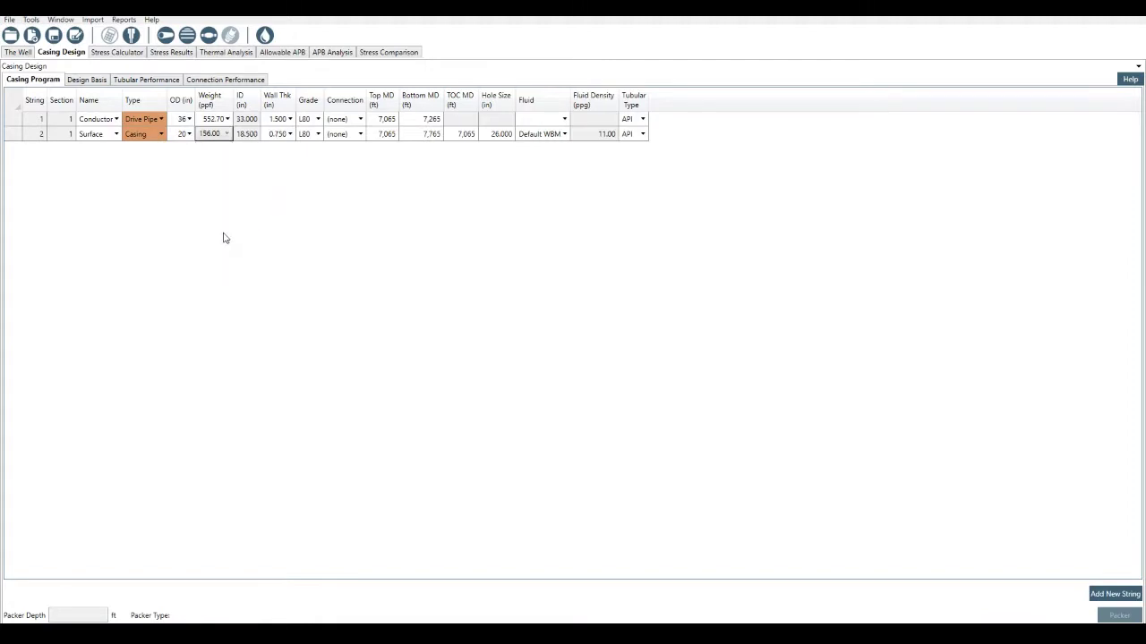
Step: Assign grade P110 and the TSH ER REGULAR connection to the Surface string
left_click(311, 135)
left_click(317, 134)
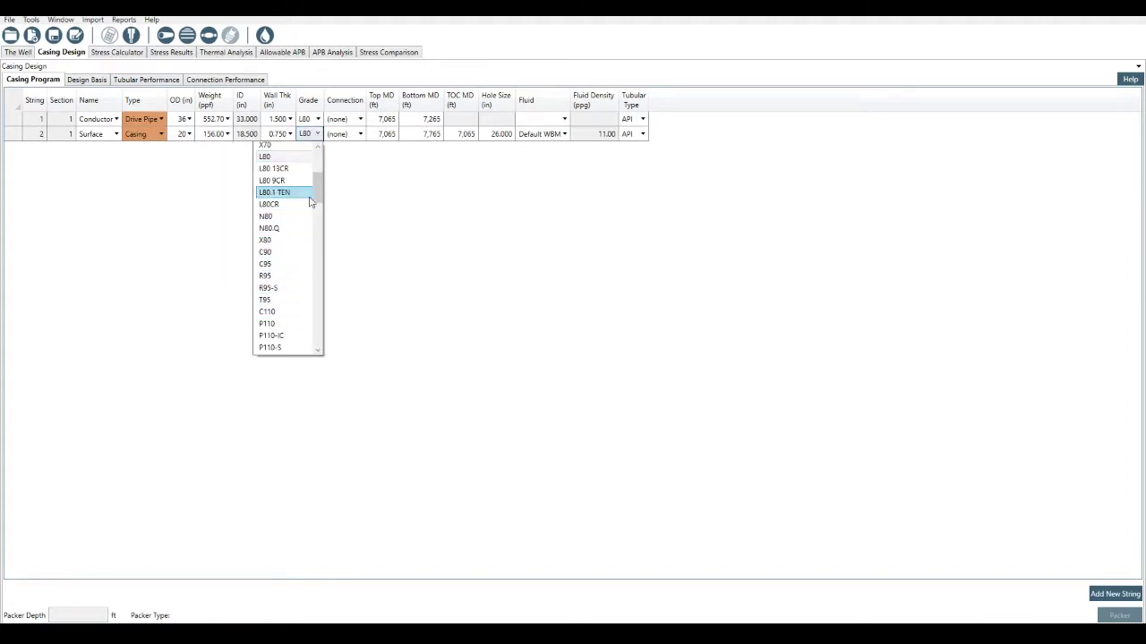
scroll(310, 202, "down", 3)
left_click(277, 208)
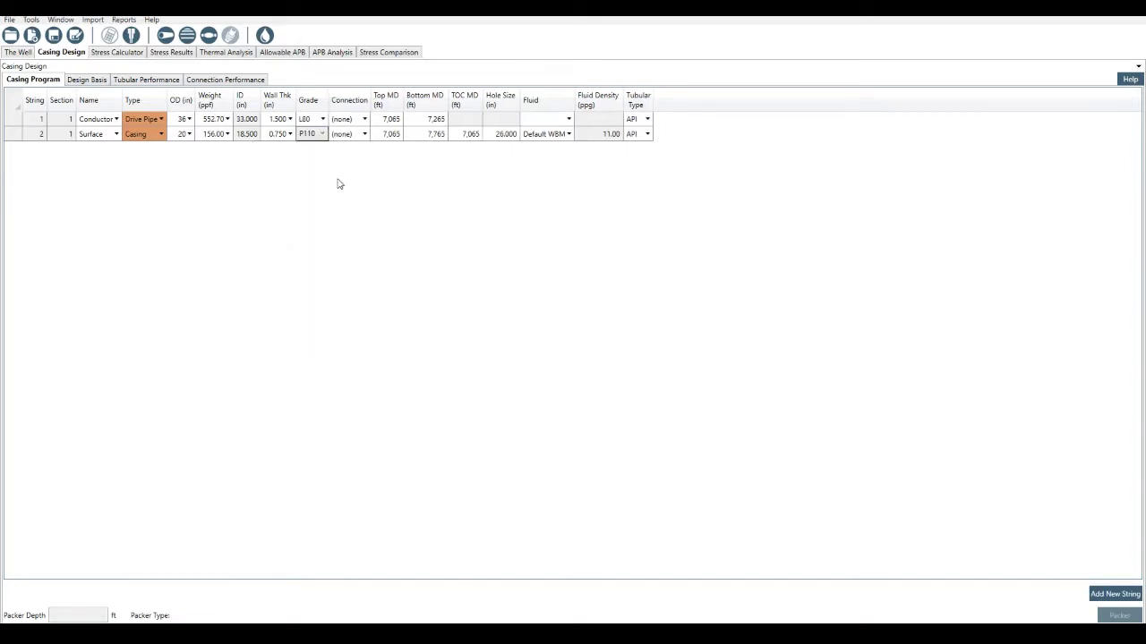
left_click(364, 134)
left_click(364, 134)
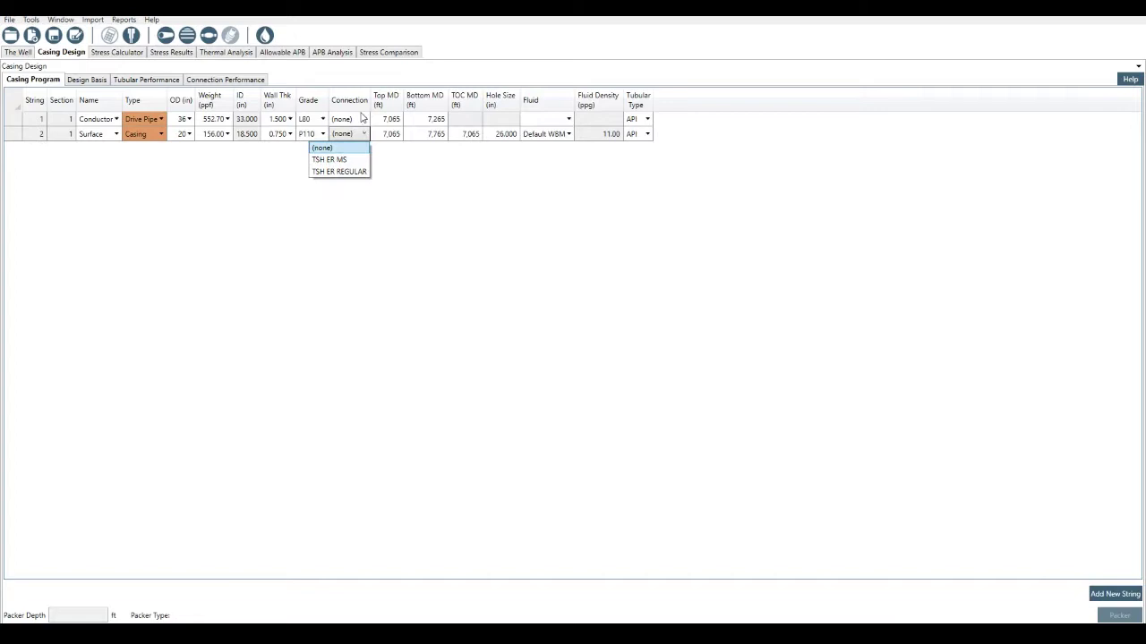
left_click(356, 172)
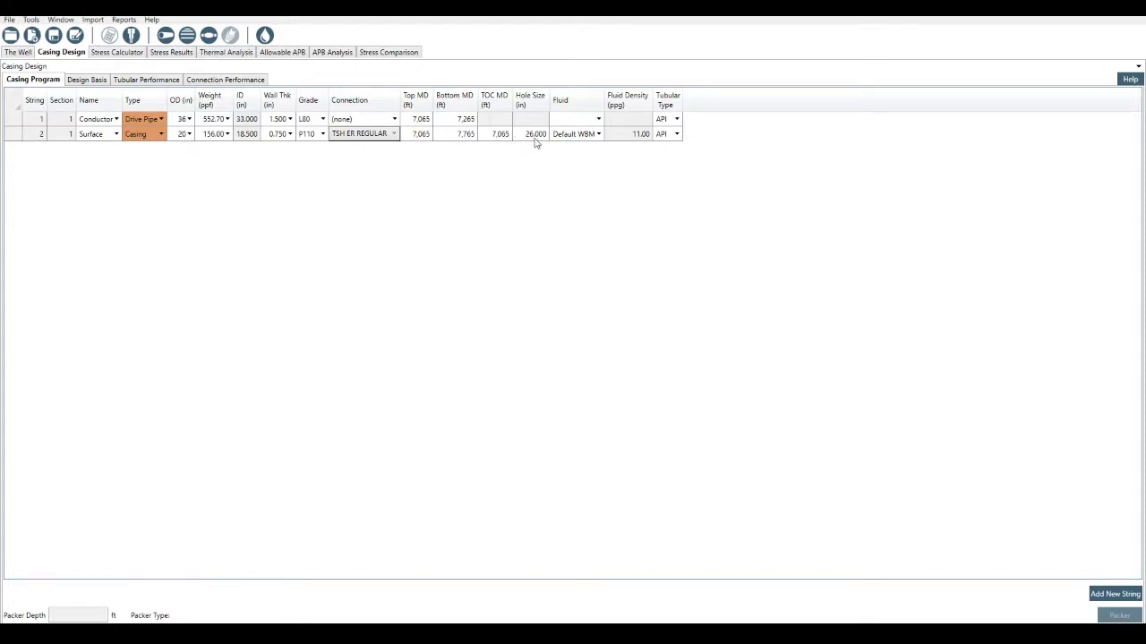
Step: Examine the fluid options for the Surface string and open the fluid definitions
left_click(598, 135)
left_click(599, 134)
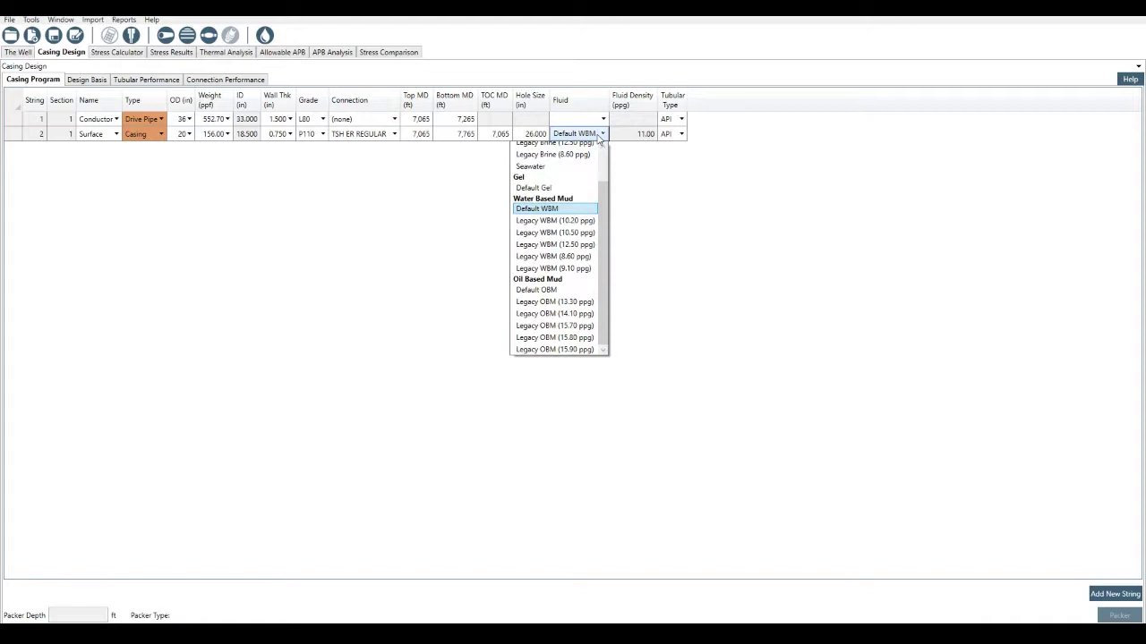
left_click(597, 135)
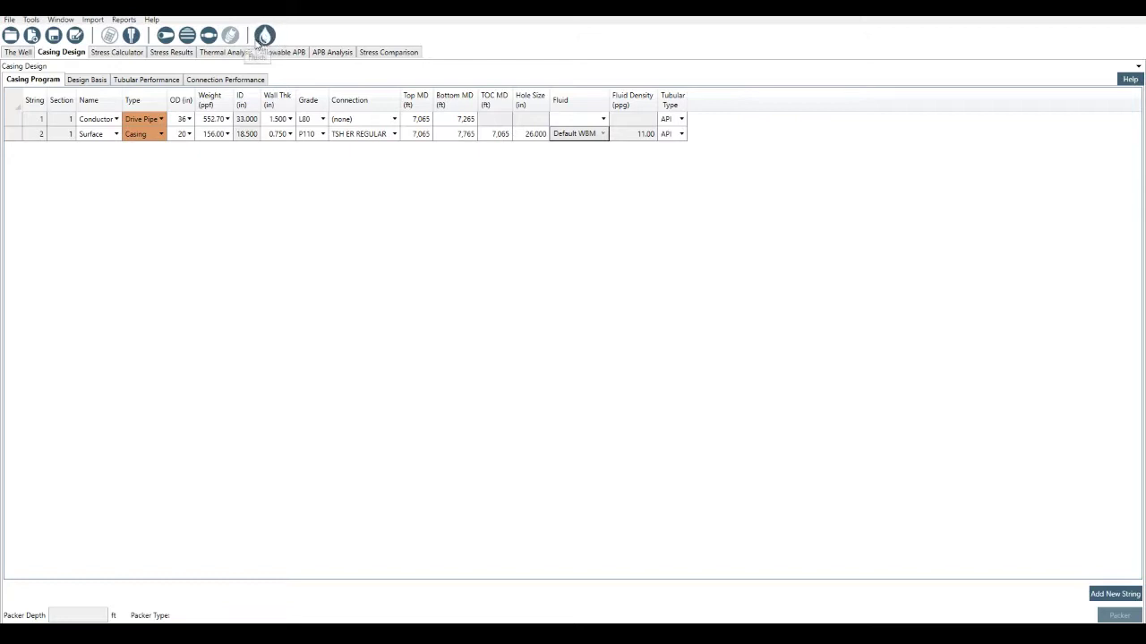
left_click(265, 36)
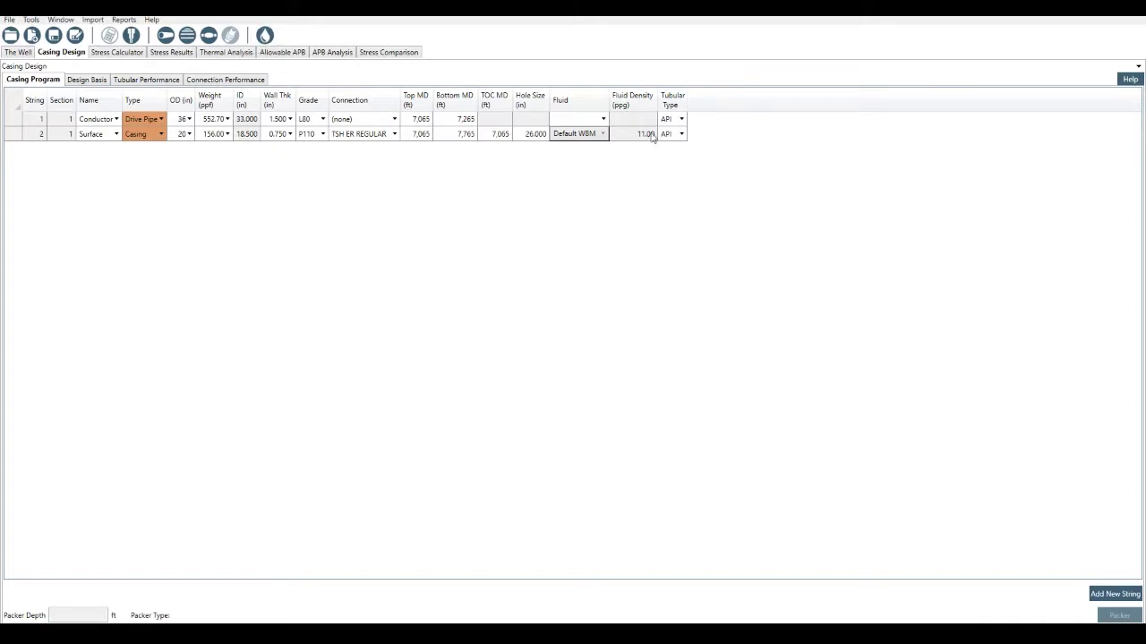
Step: Switch the Surface string's tubular type to Proprietary and back to API
left_click(679, 135)
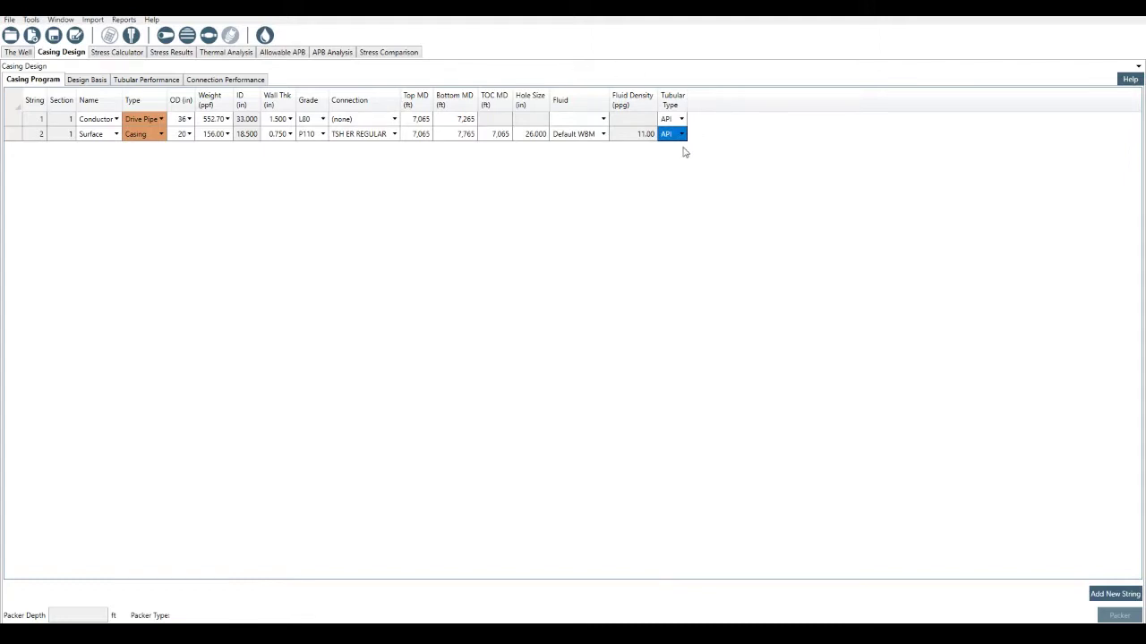
left_click(681, 134)
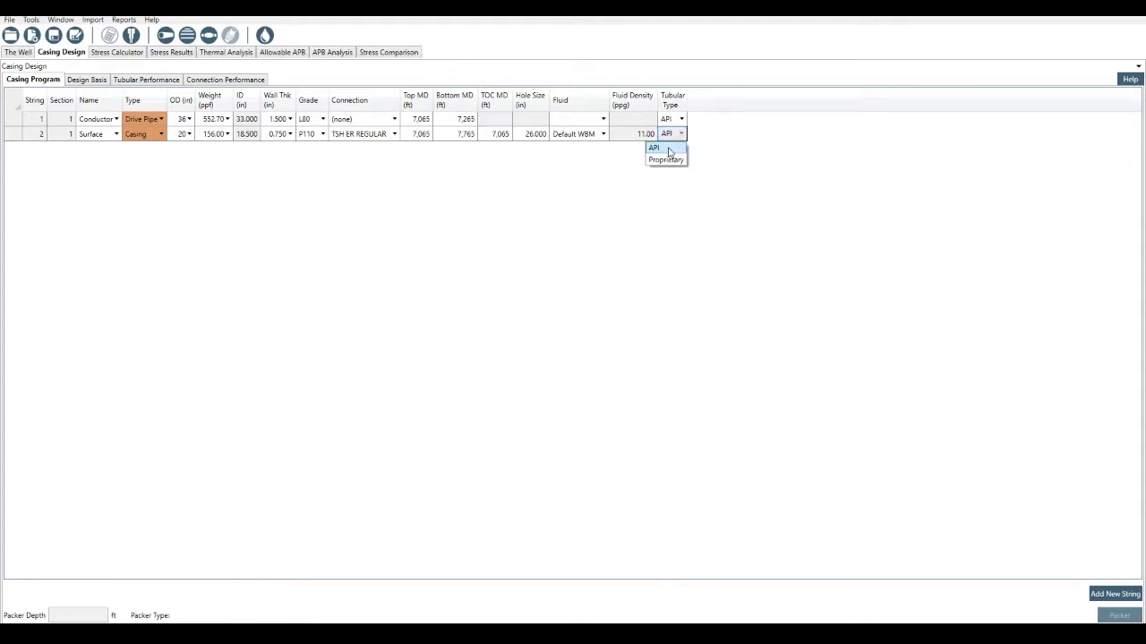
left_click(668, 150)
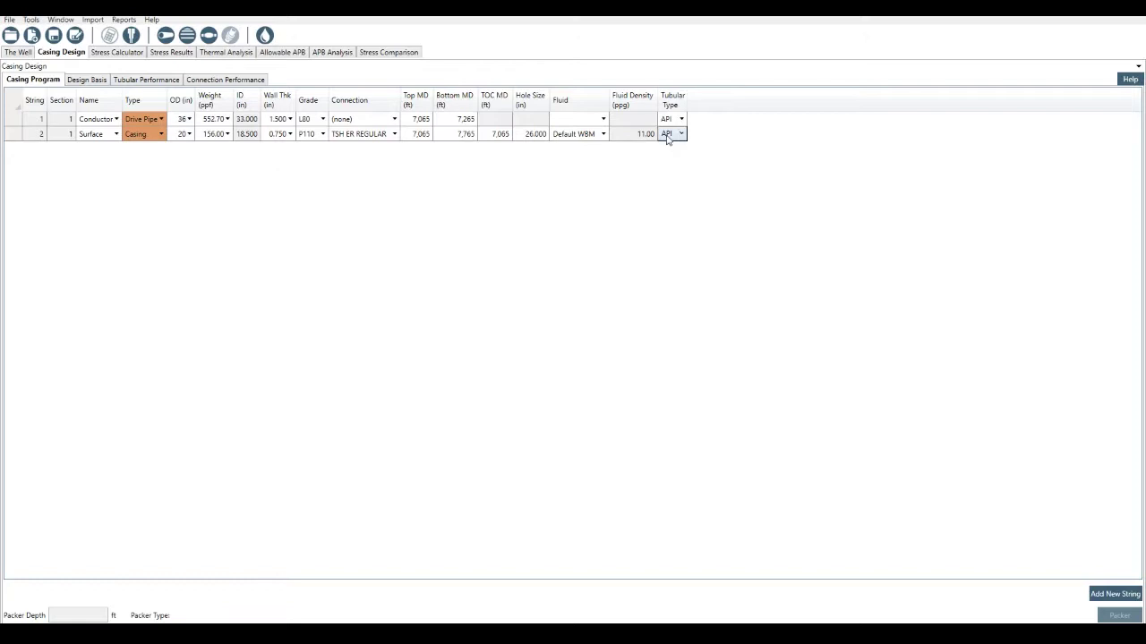
left_click(667, 134)
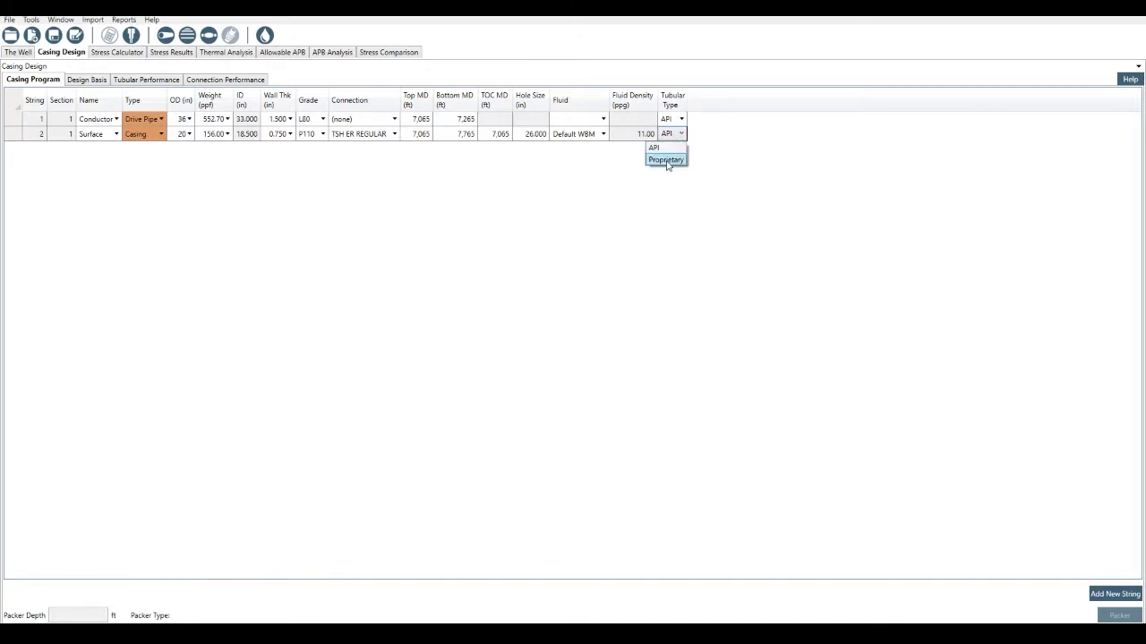
left_click(671, 161)
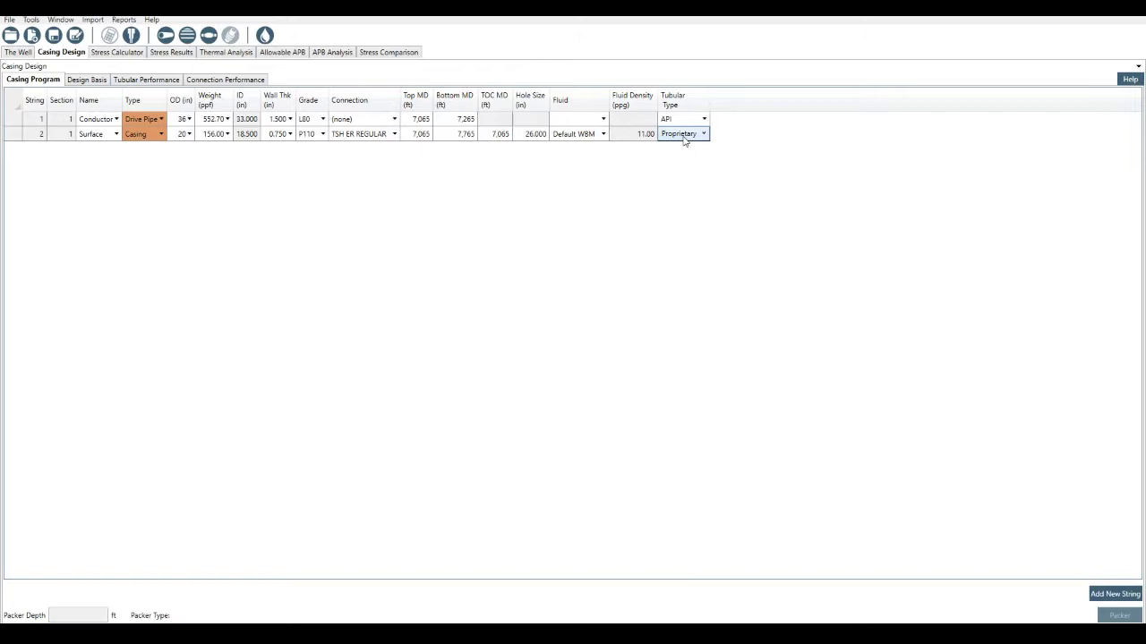
left_click(684, 139)
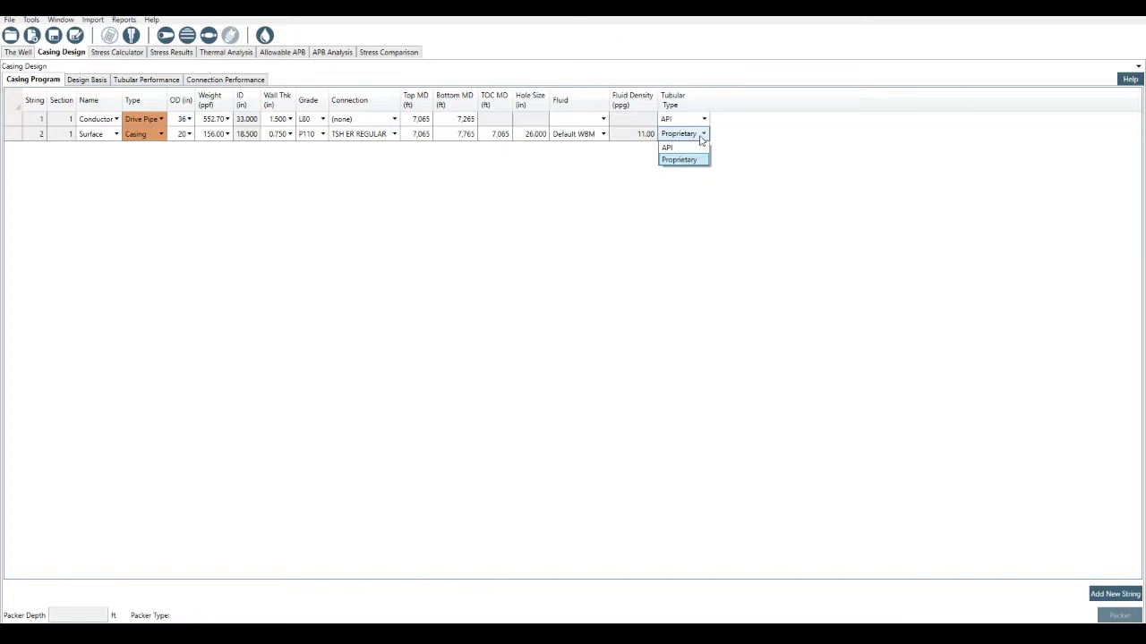
left_click(687, 147)
left_click(693, 135)
left_click(706, 133)
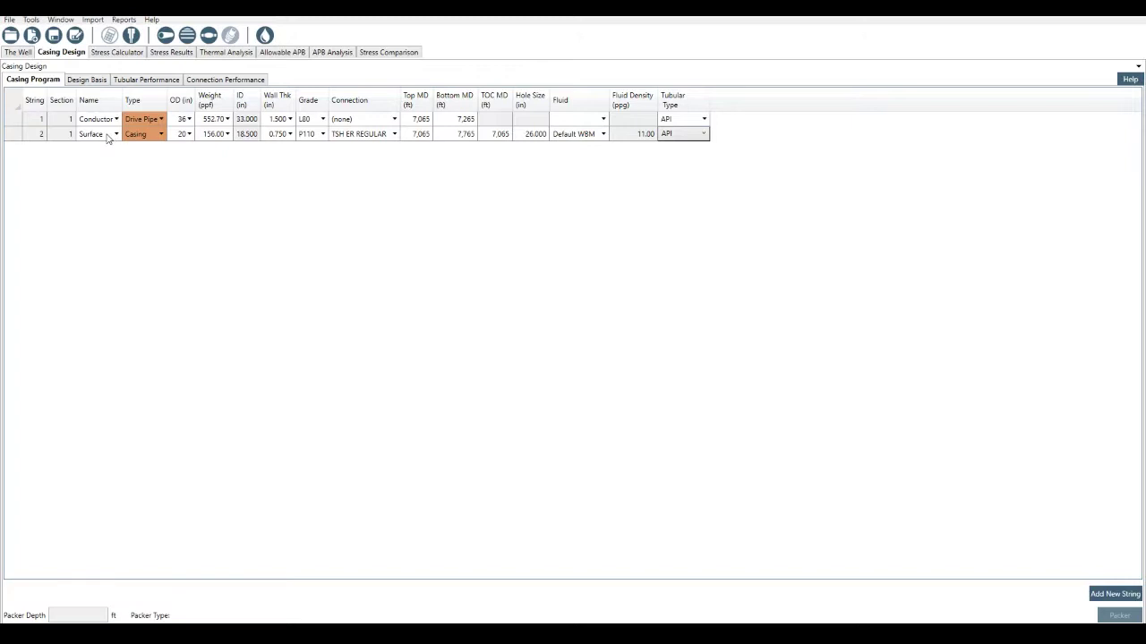
Step: Split the Surface string into two sections at a depth of 7,415 ft
right_click(17, 136)
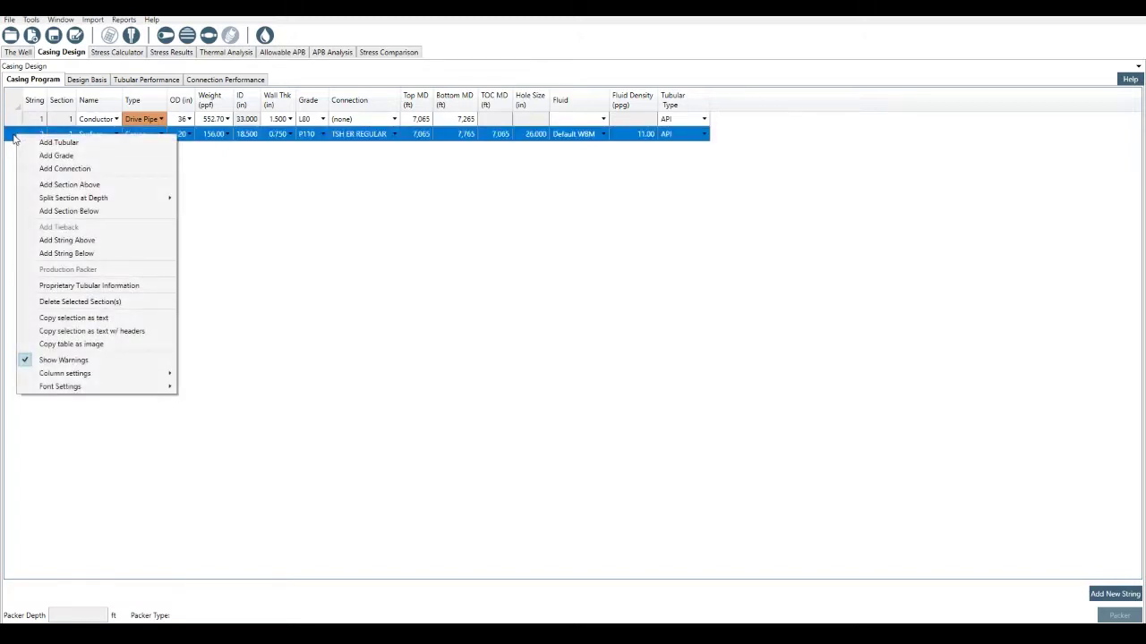
mouse_move(148, 199)
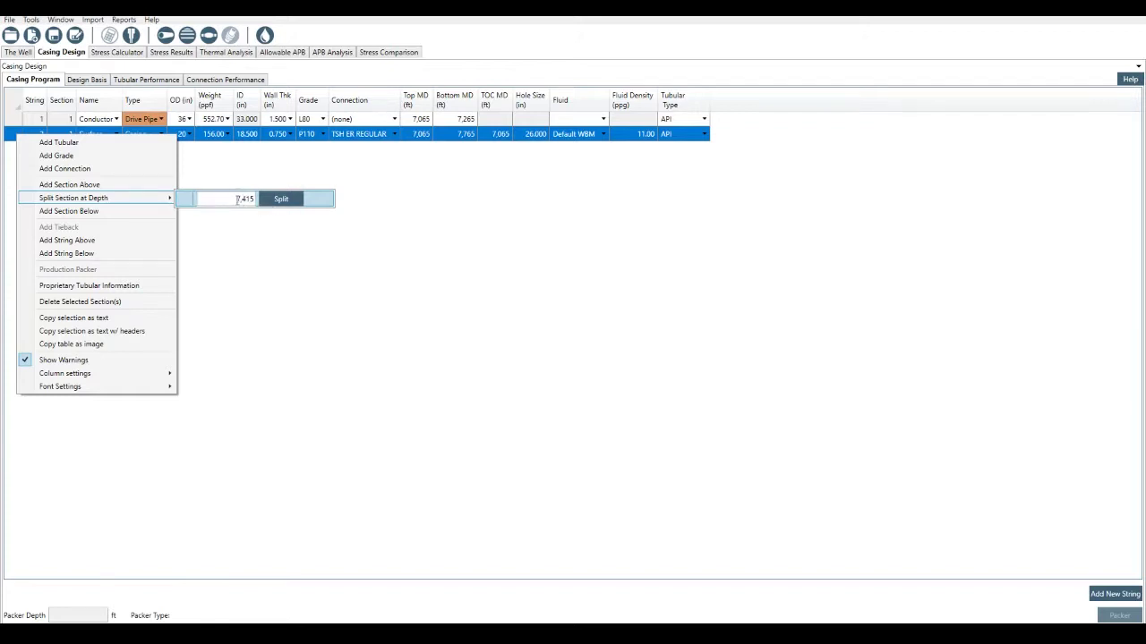
left_click(297, 198)
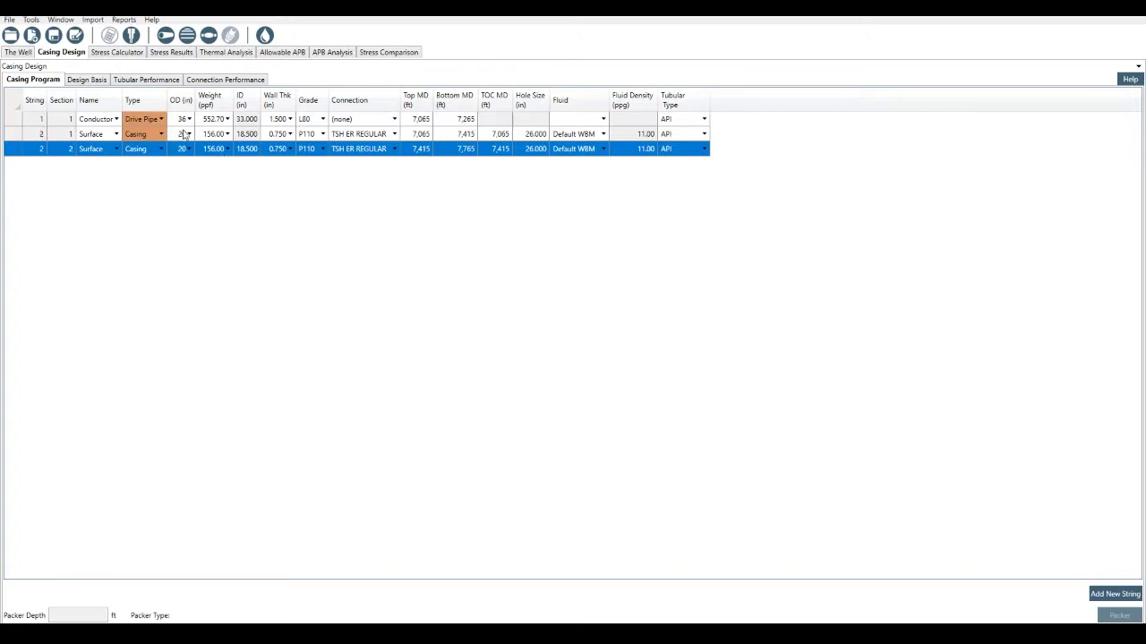
Step: Set the lower Surface section's weight to 133.00 ppf and its connection to TSH ER MS, keeping grade P110
left_click(227, 150)
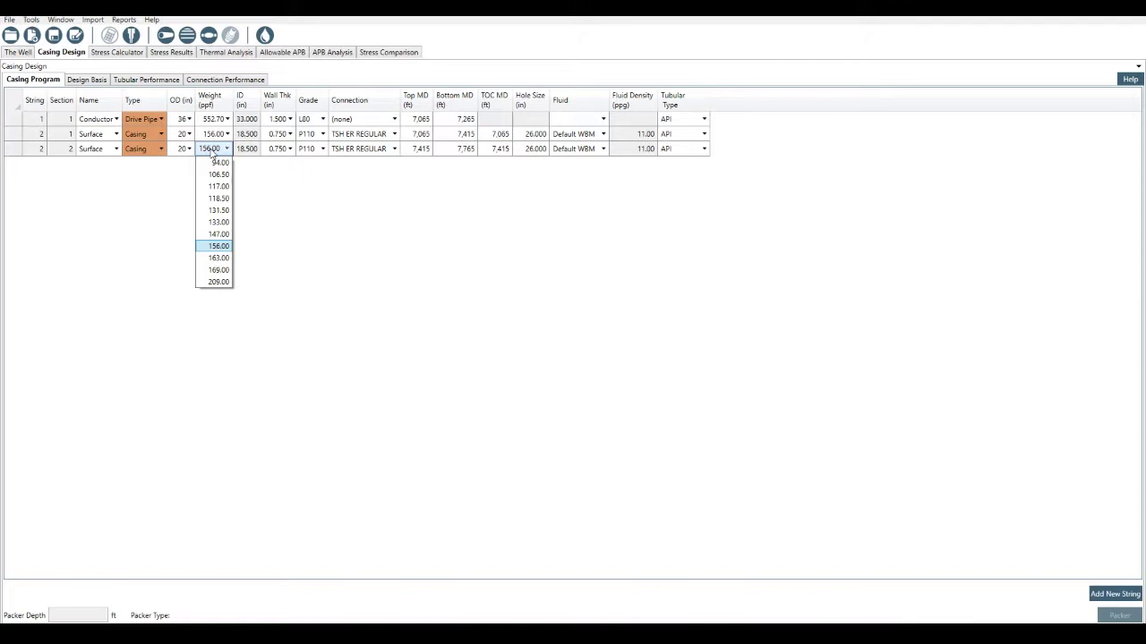
left_click(218, 222)
left_click(385, 149)
left_click(392, 149)
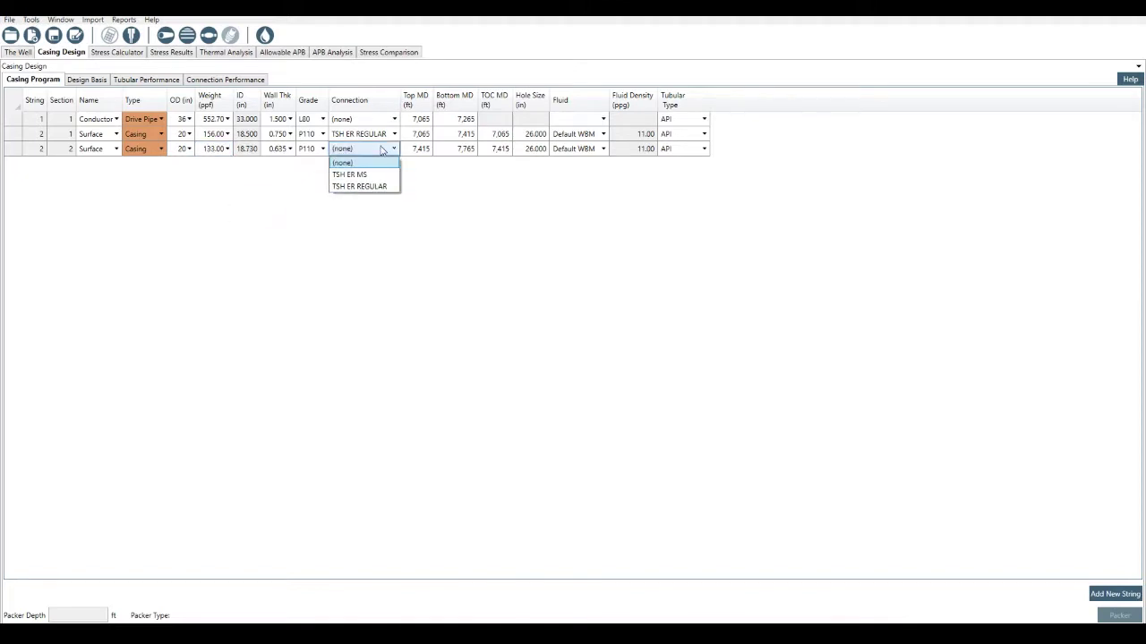
left_click(379, 161)
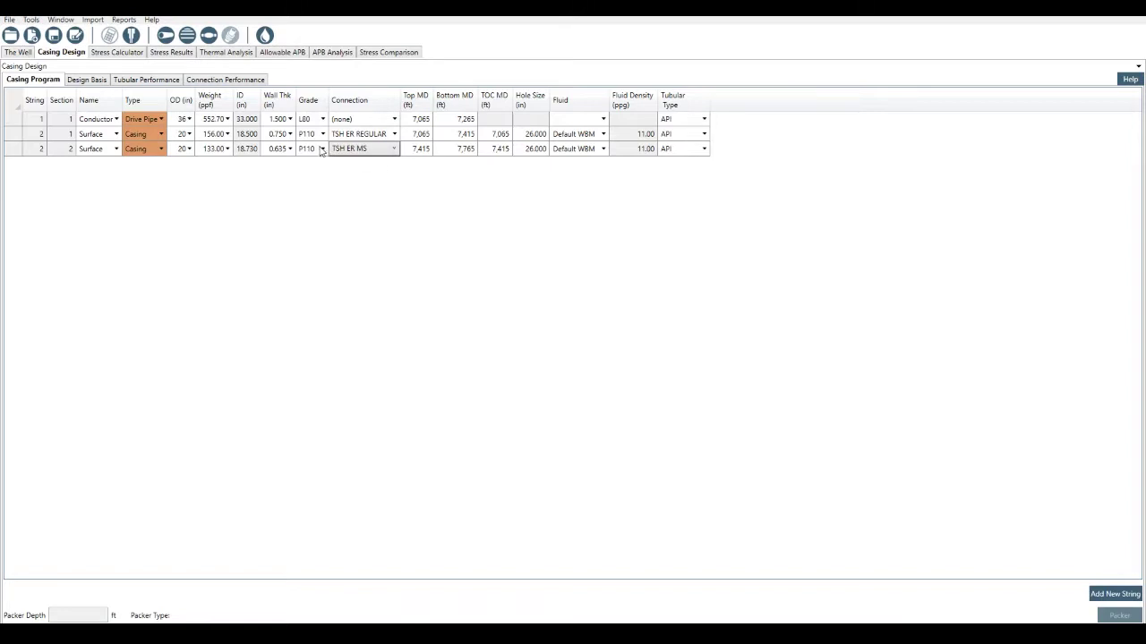
left_click(320, 148)
left_click(322, 148)
left_click(384, 180)
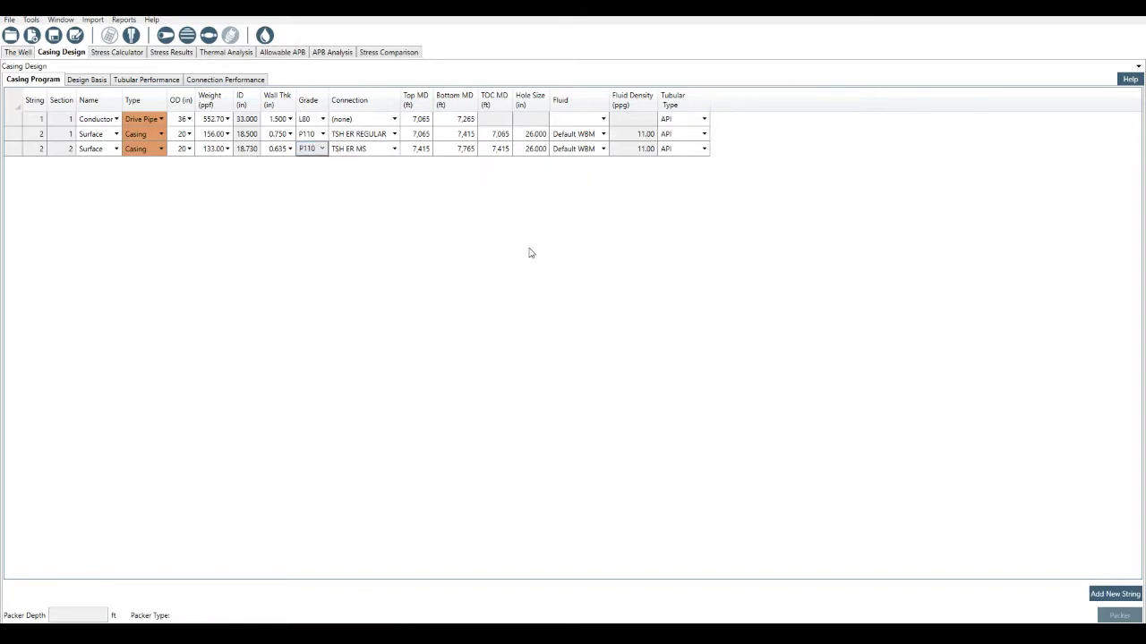
Step: Add an Intermediate string of type Casing and a second Intermediate string of type Liner
left_click(1112, 596)
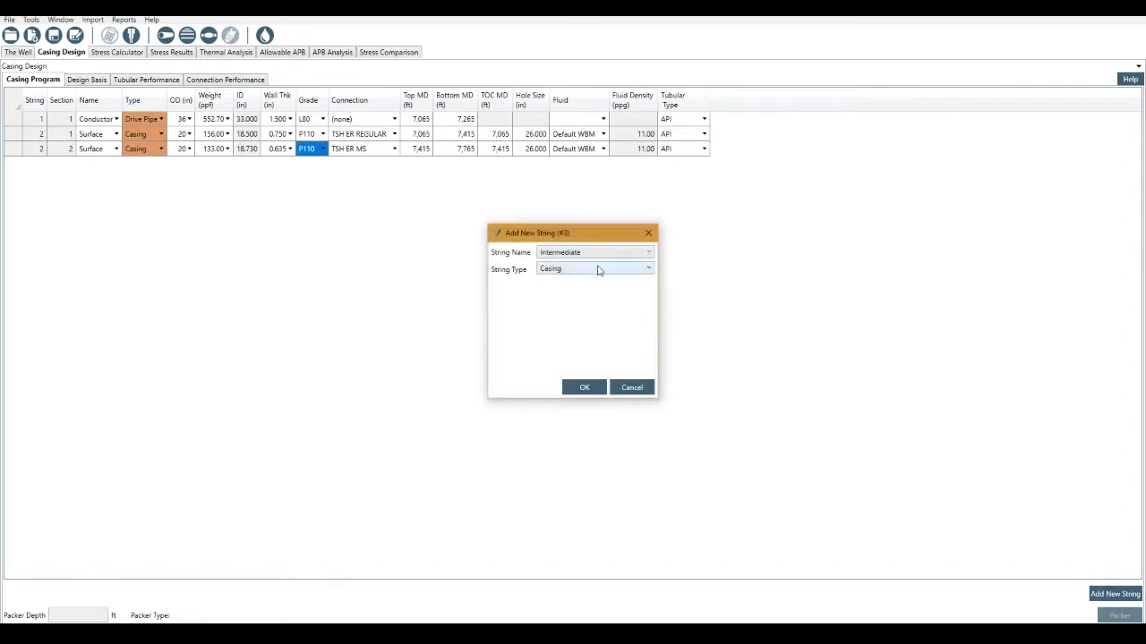
left_click(586, 387)
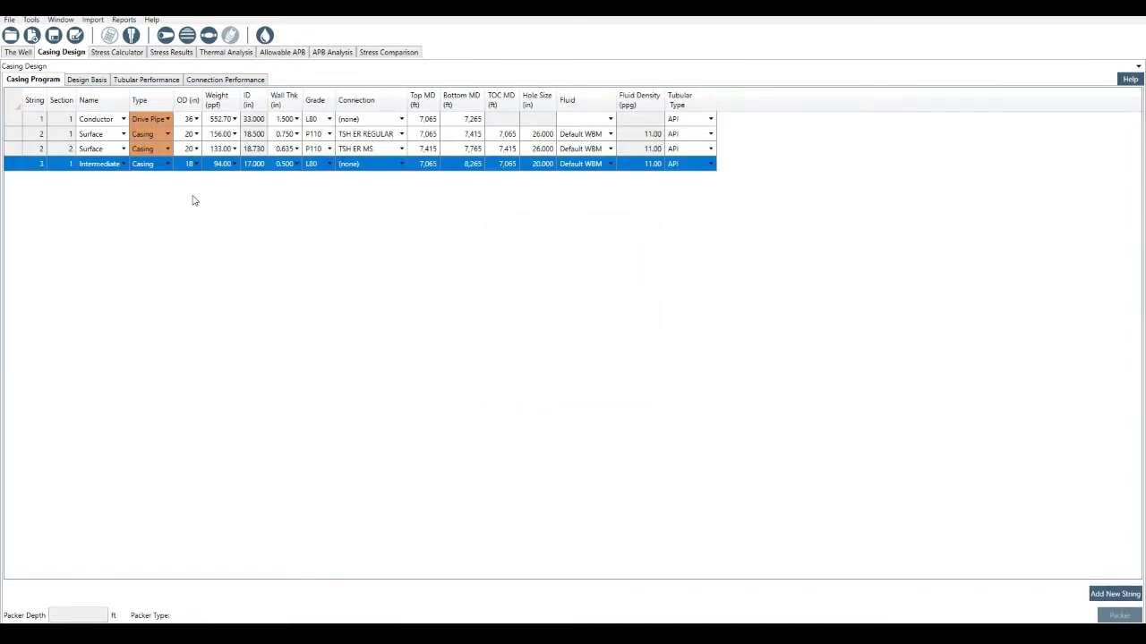
left_click(1114, 594)
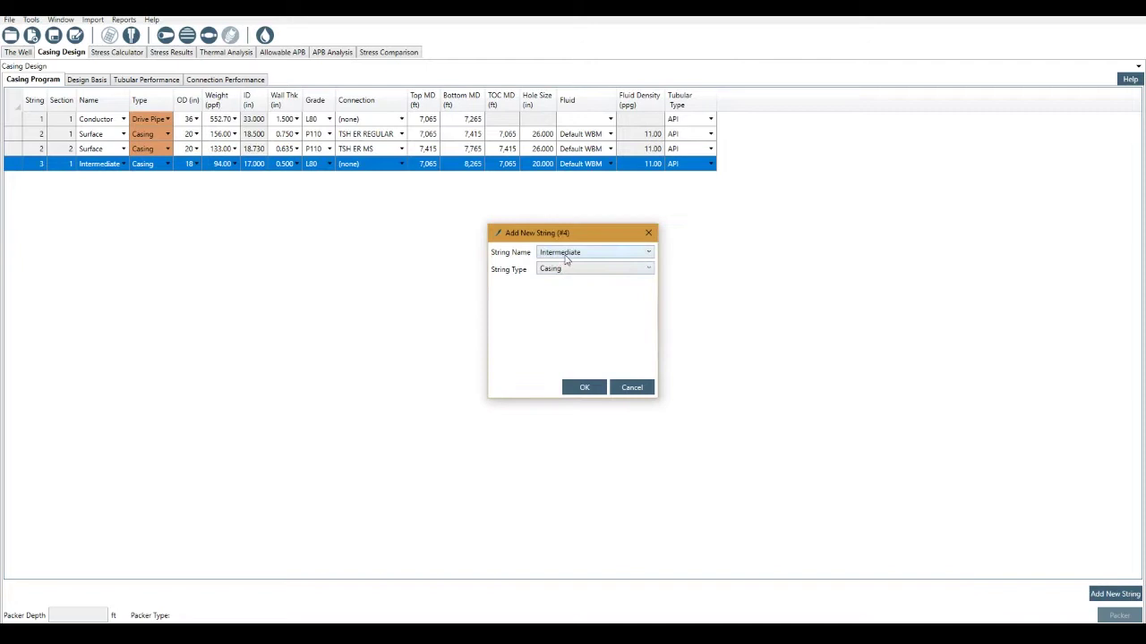
left_click(596, 271)
left_click(566, 293)
left_click(634, 271)
left_click(591, 293)
left_click(587, 254)
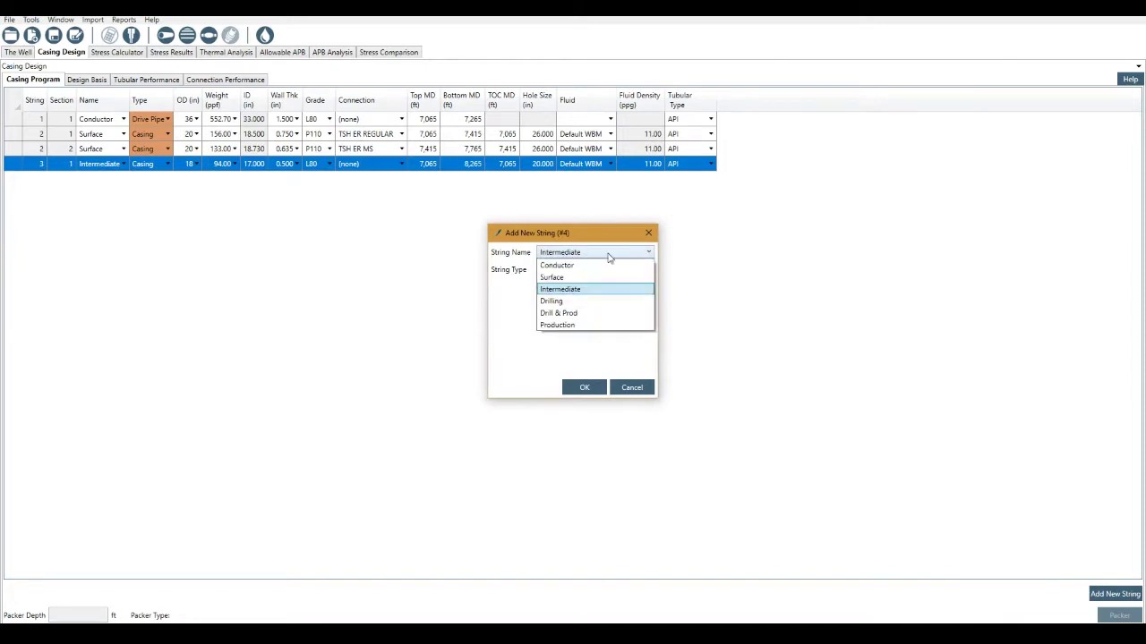
left_click(561, 288)
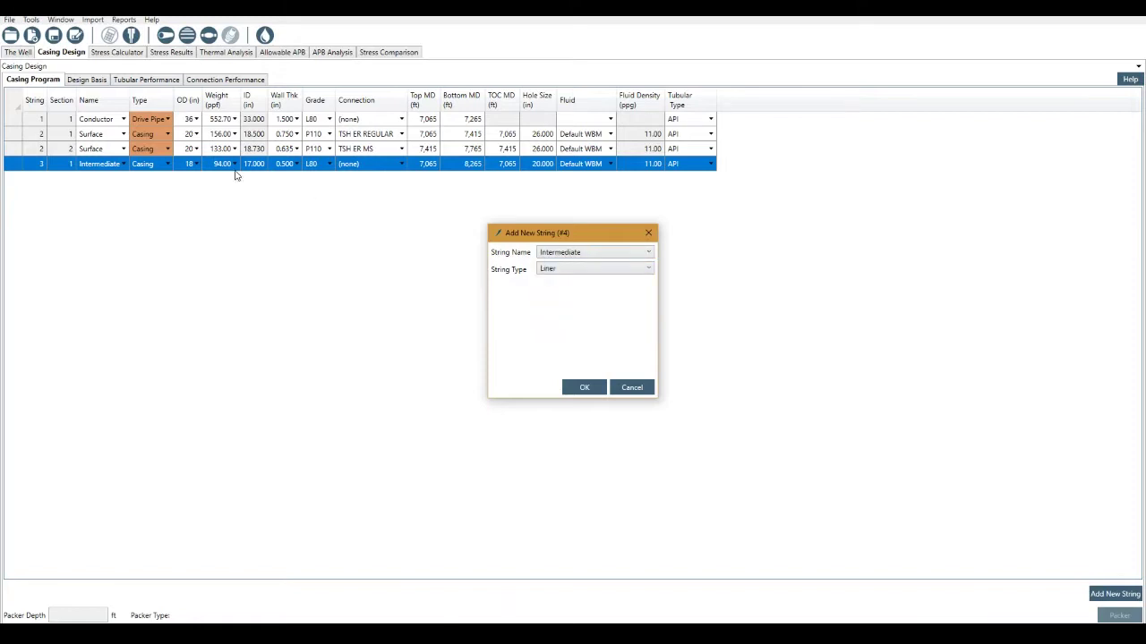
left_click(573, 270)
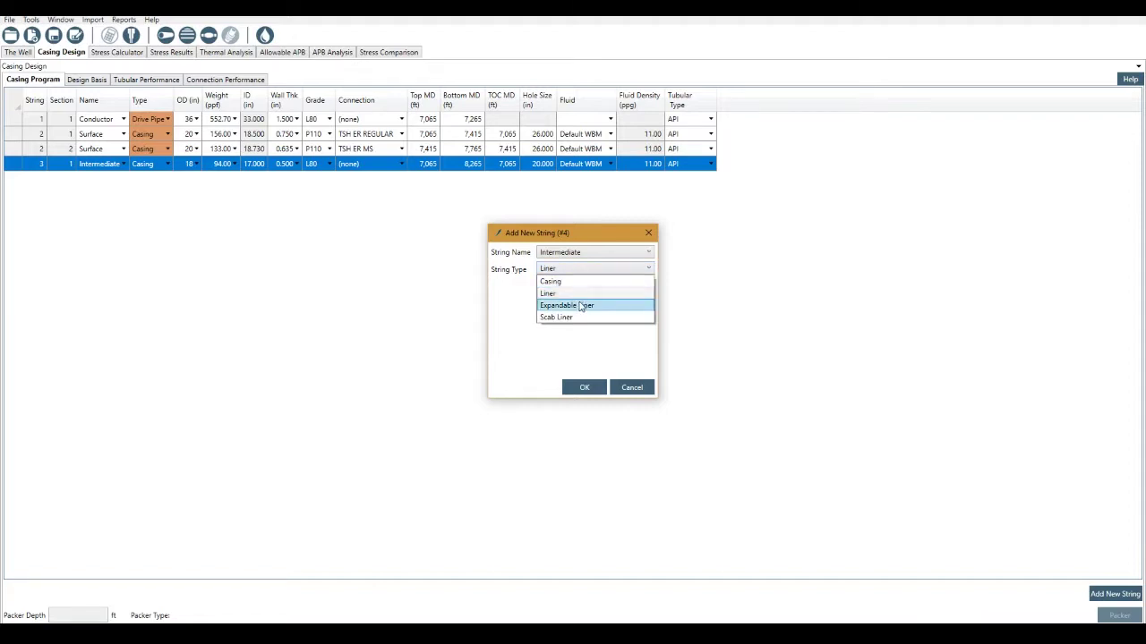
left_click(555, 294)
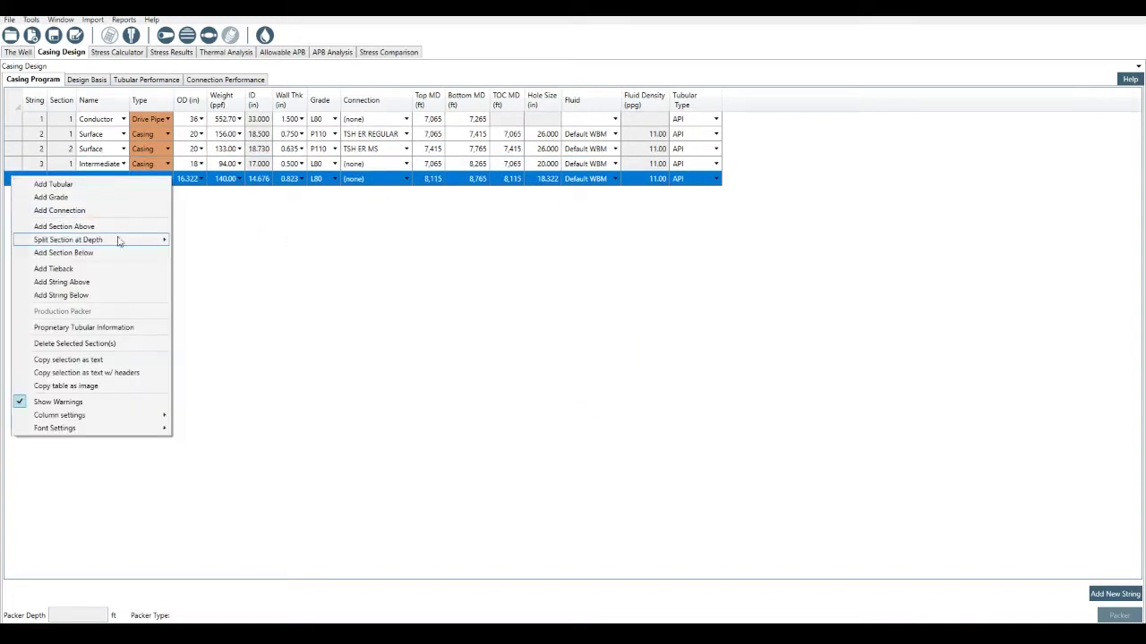
Step: Add a tieback to the Intermediate liner string
mouse_move(122, 240)
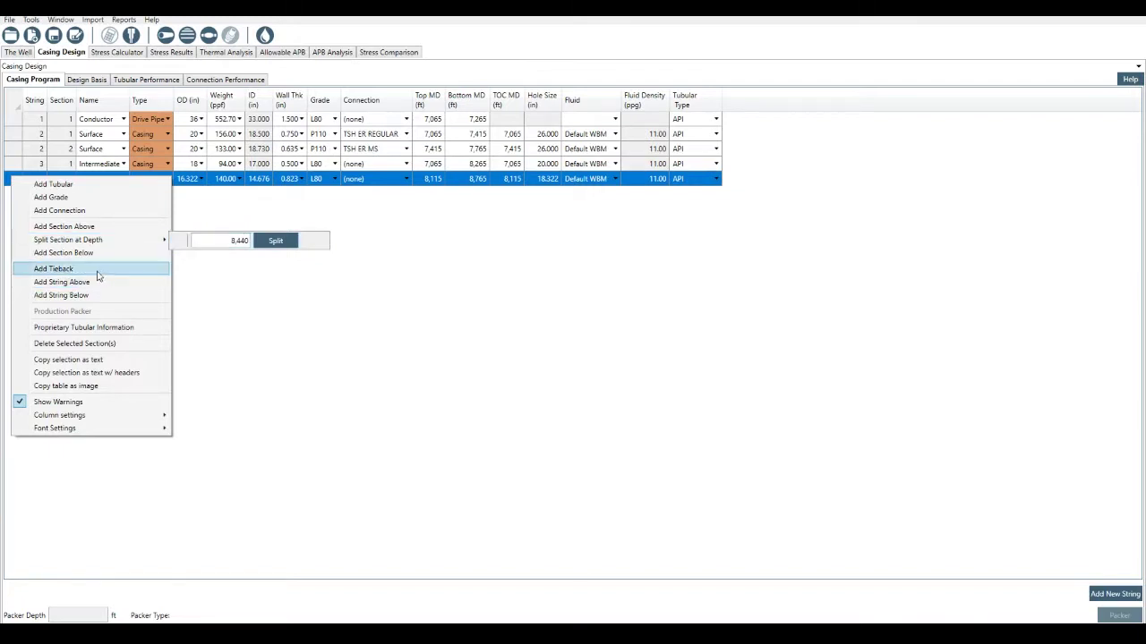
left_click(54, 269)
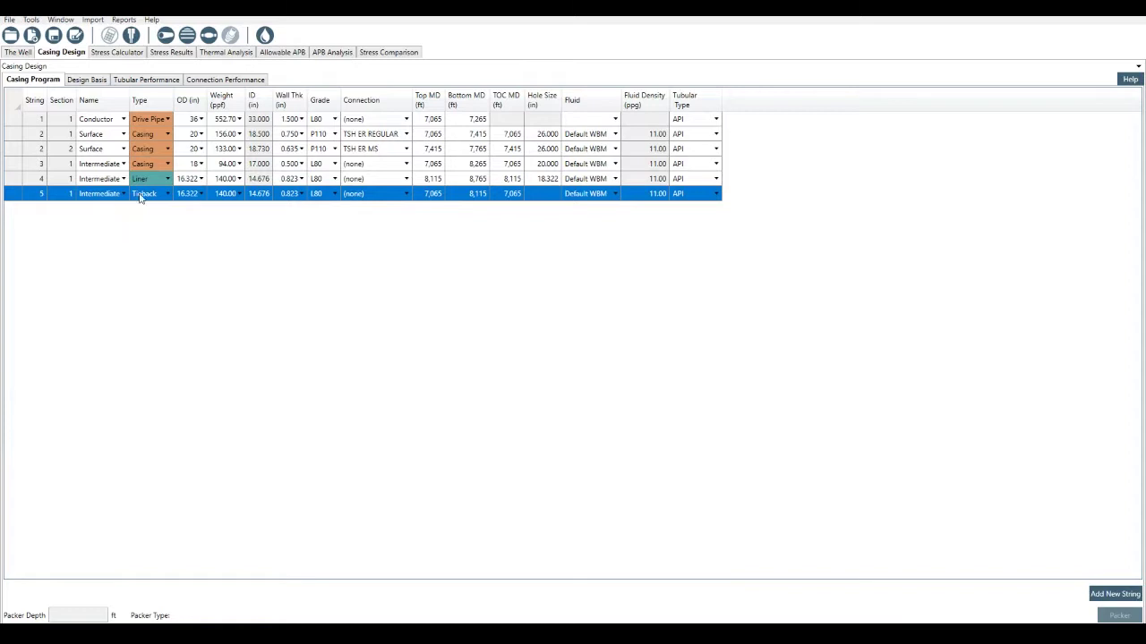
Step: Make the tieback's tubular information Proprietary, with a burst pressure of 7,200 psi and a collapse pressure of 5,500 psi
right_click(15, 197)
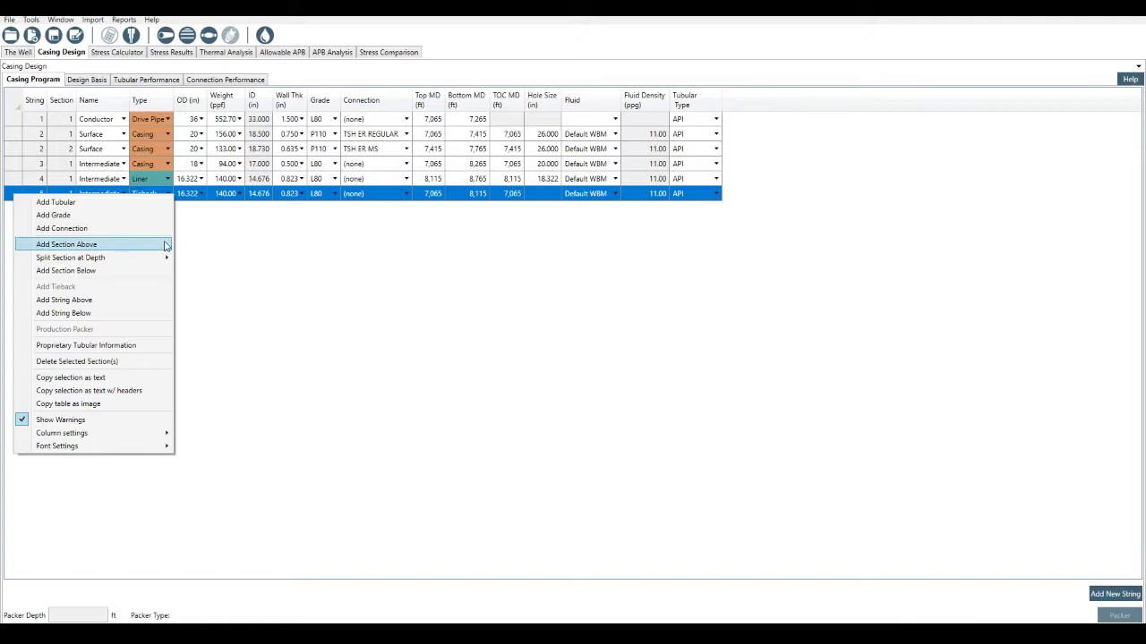
left_click(113, 347)
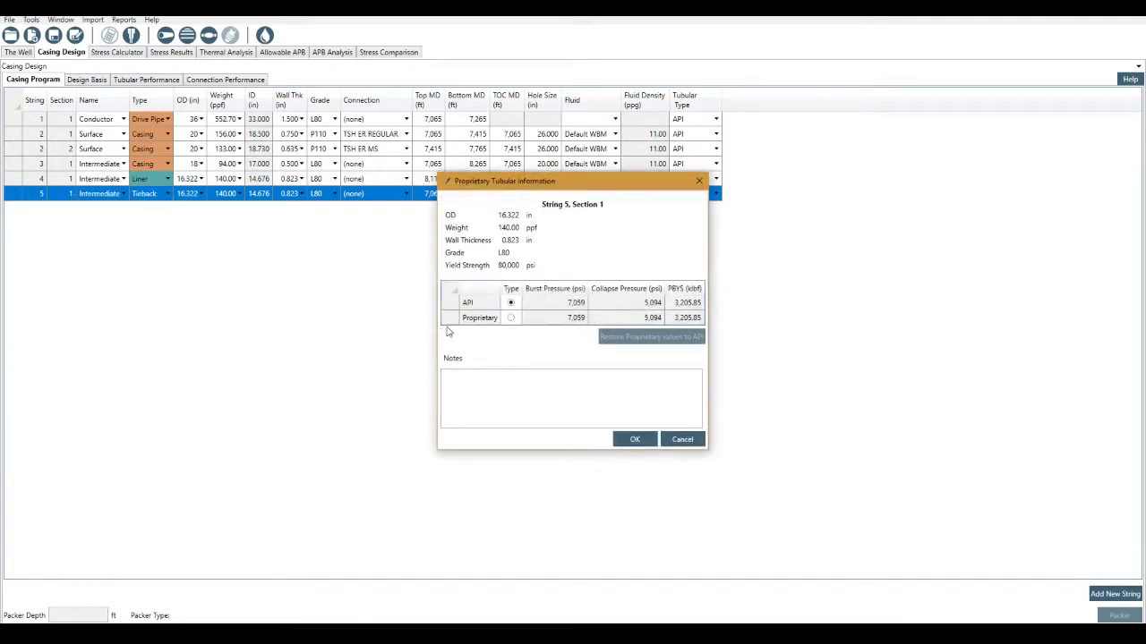
left_click_drag(523, 188, 390, 264)
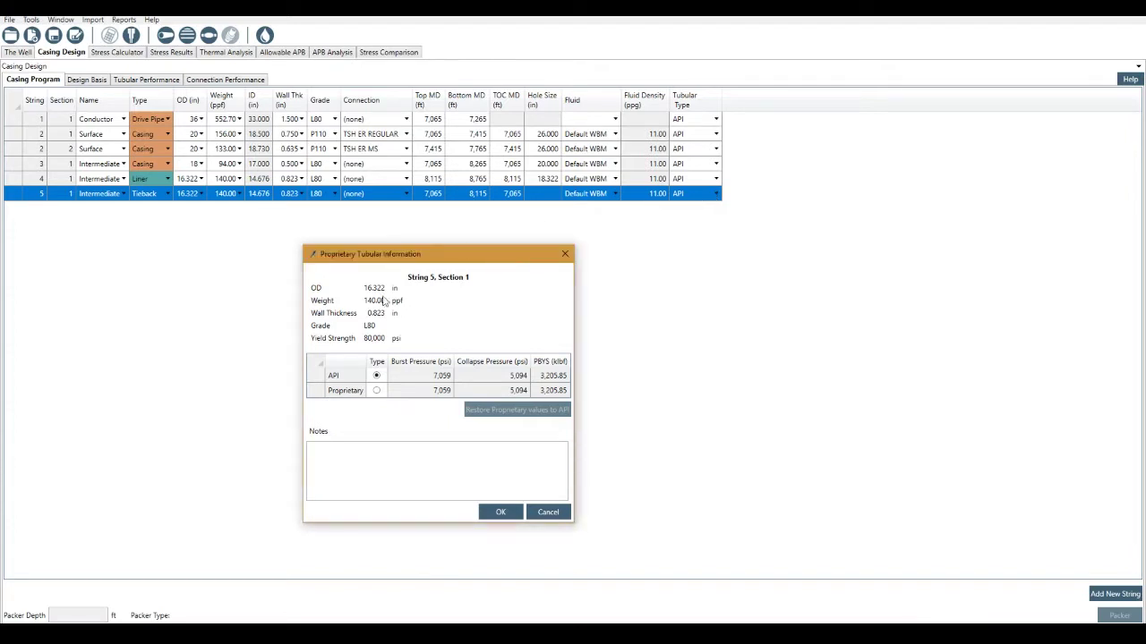
left_click(377, 391)
left_click(448, 397)
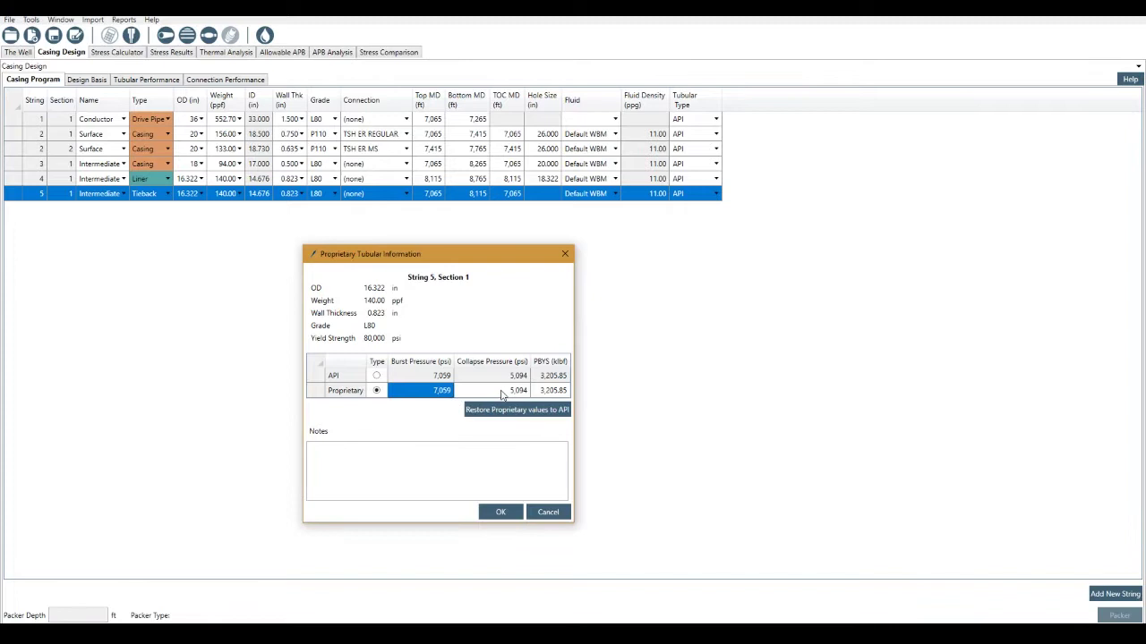
left_click(495, 397)
left_click(445, 399)
type("7200")
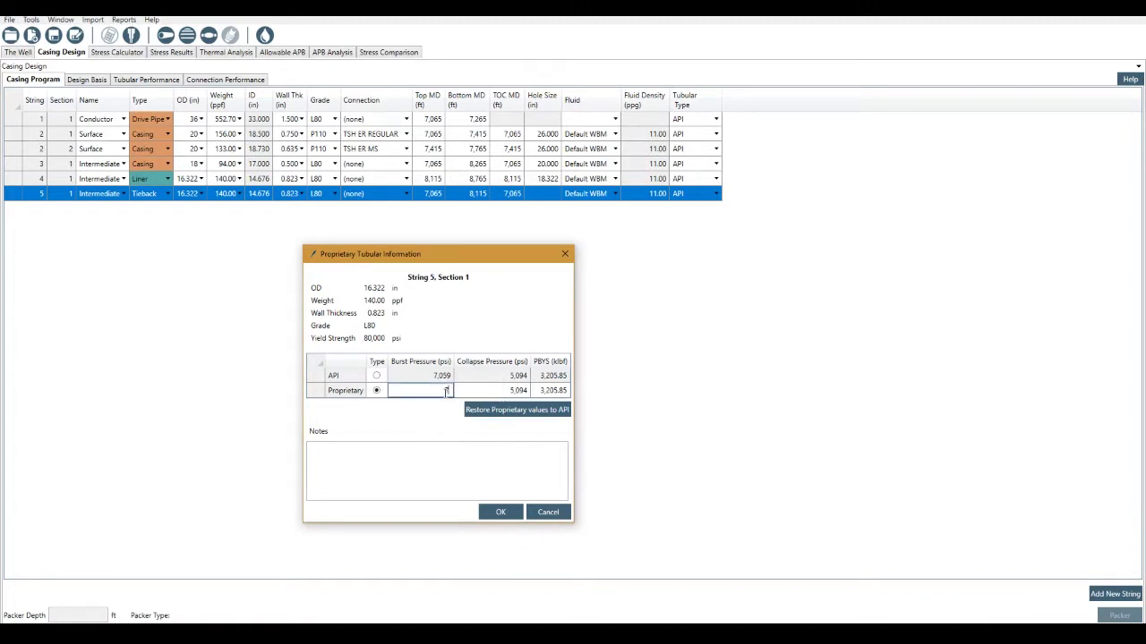
left_click(524, 391)
type("5500")
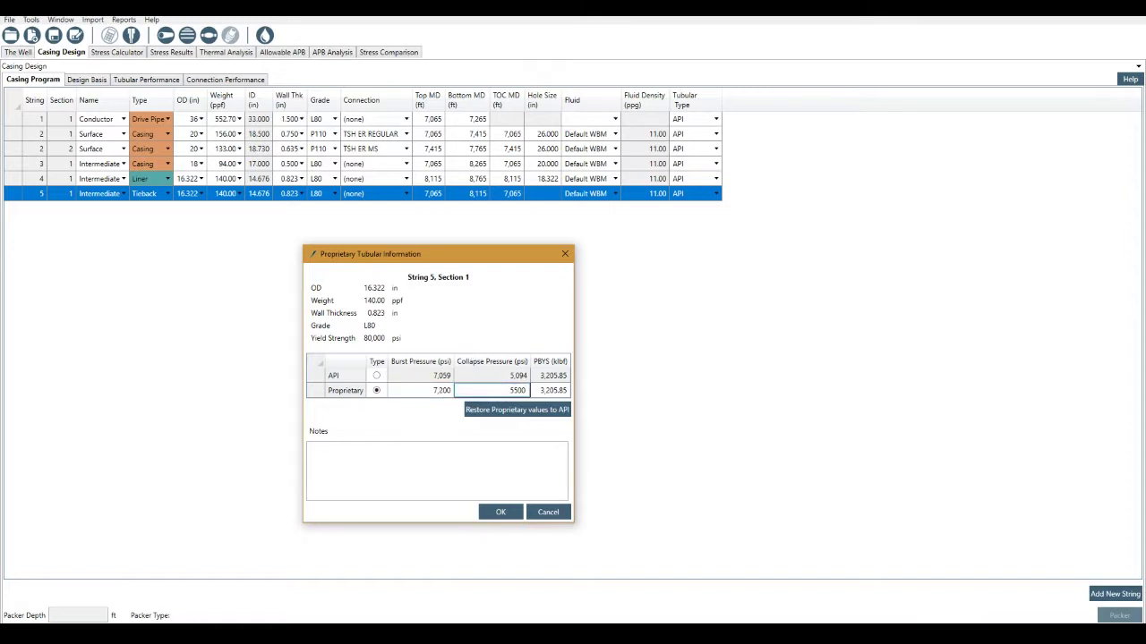
Step: Enter a note that changes were made for the demo and apply the tieback's proprietary tubular information
left_click(358, 455)
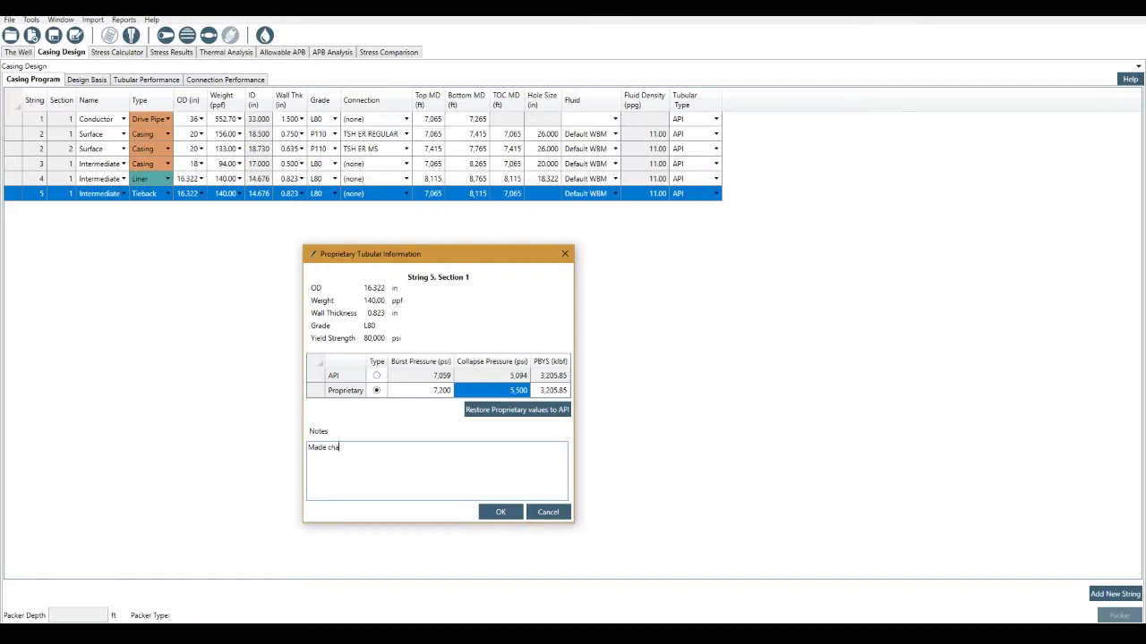
key("BackSpace")
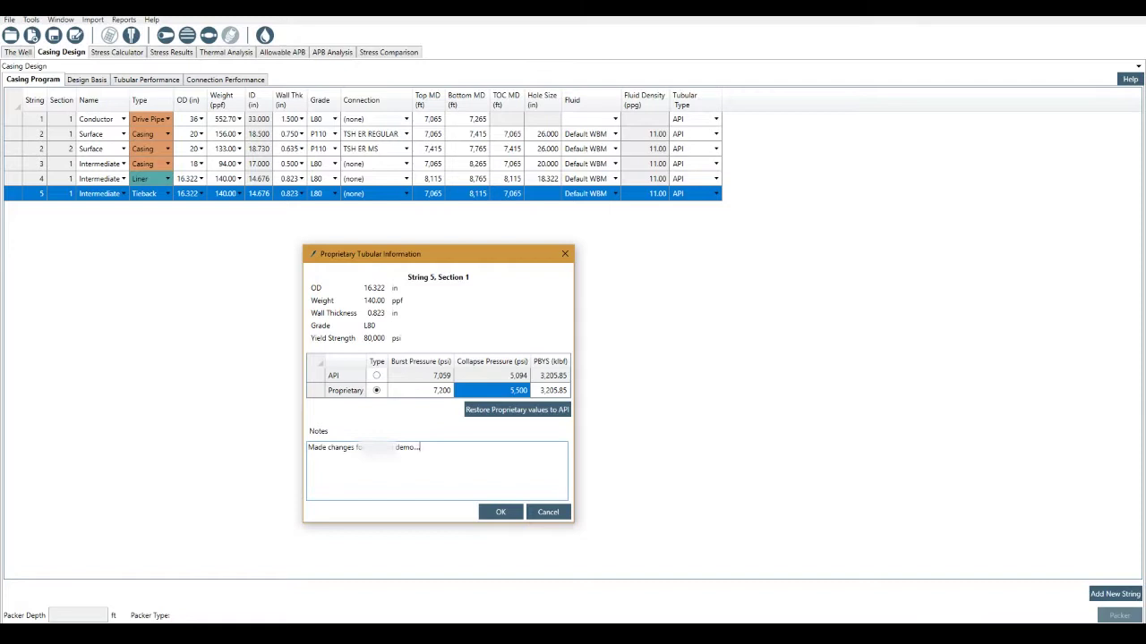
left_click(484, 511)
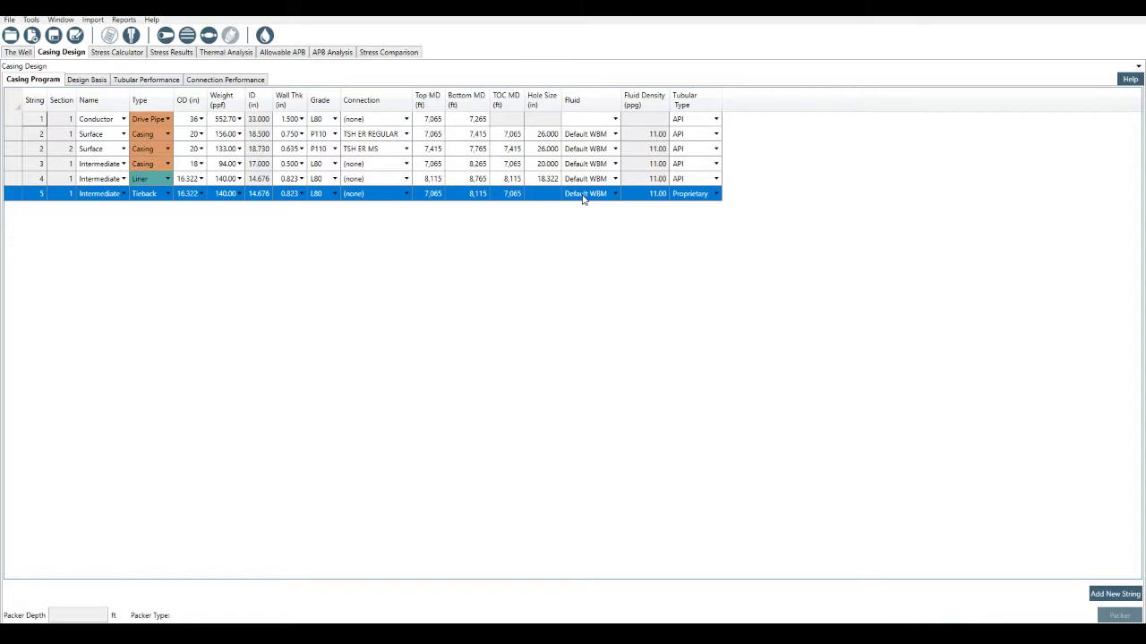
Step: Add a Production string of type Tubing to the casing program
left_click(1108, 589)
left_click(642, 269)
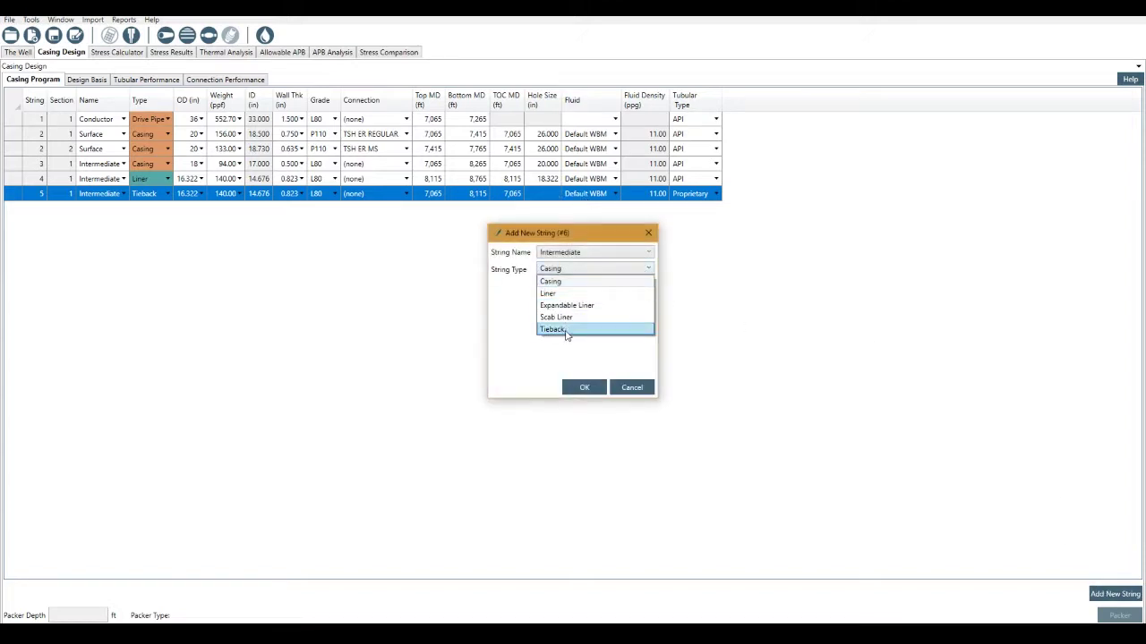
left_click(570, 254)
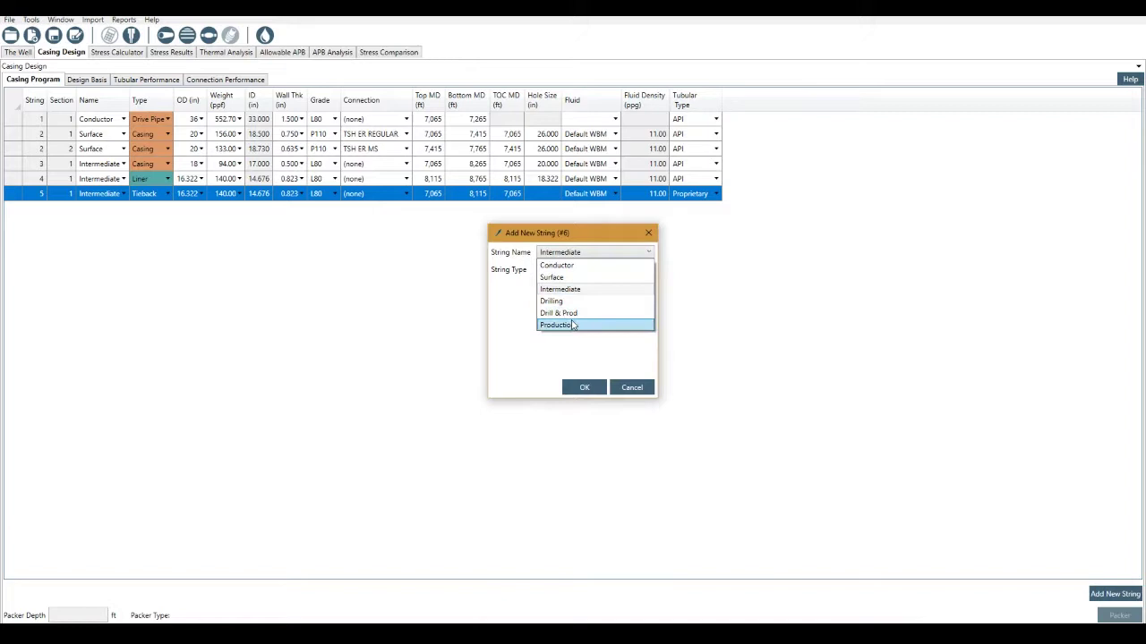
left_click(572, 326)
left_click(569, 268)
left_click(571, 318)
left_click(585, 387)
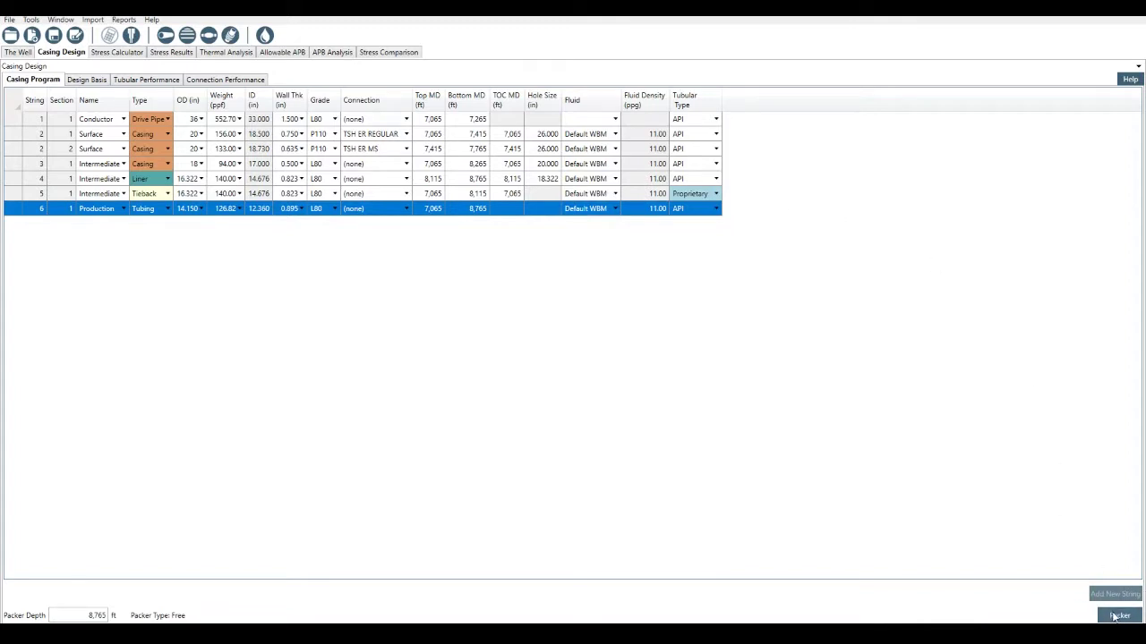
Step: Try the Down Limited and Fixed packer types for the production tubing and enable the use of POE data
left_click(1115, 617)
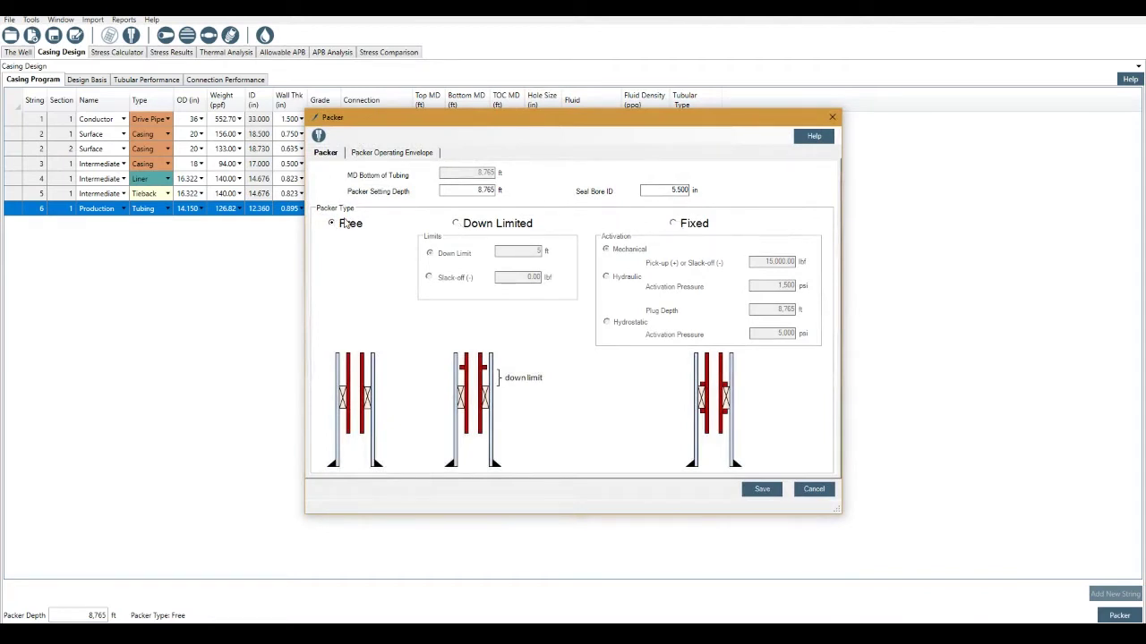
left_click(457, 224)
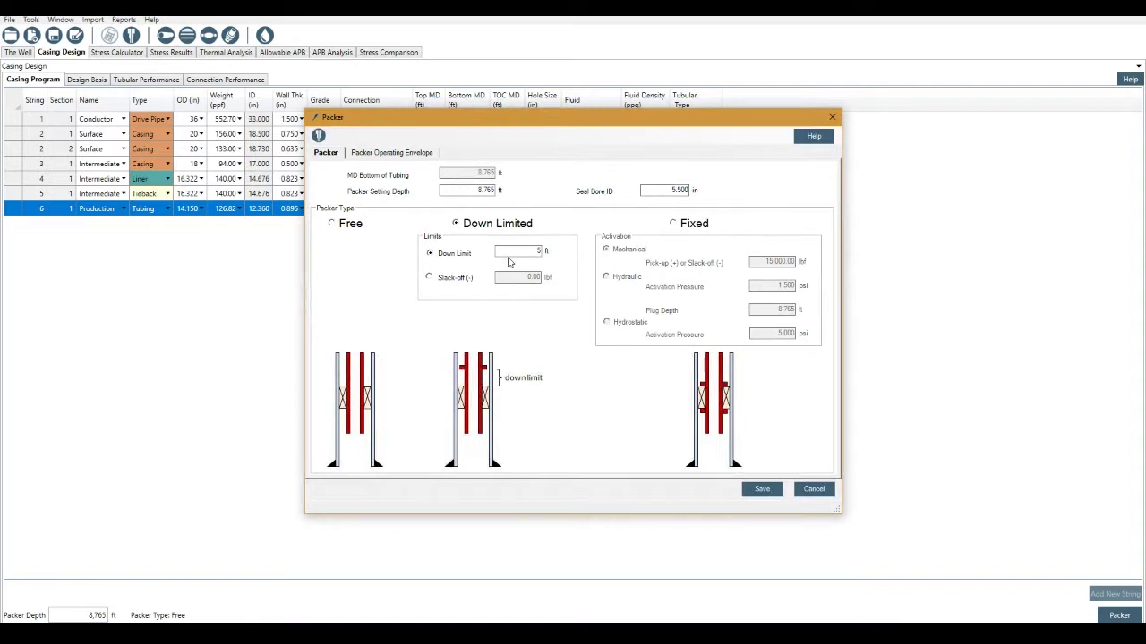
left_click(677, 225)
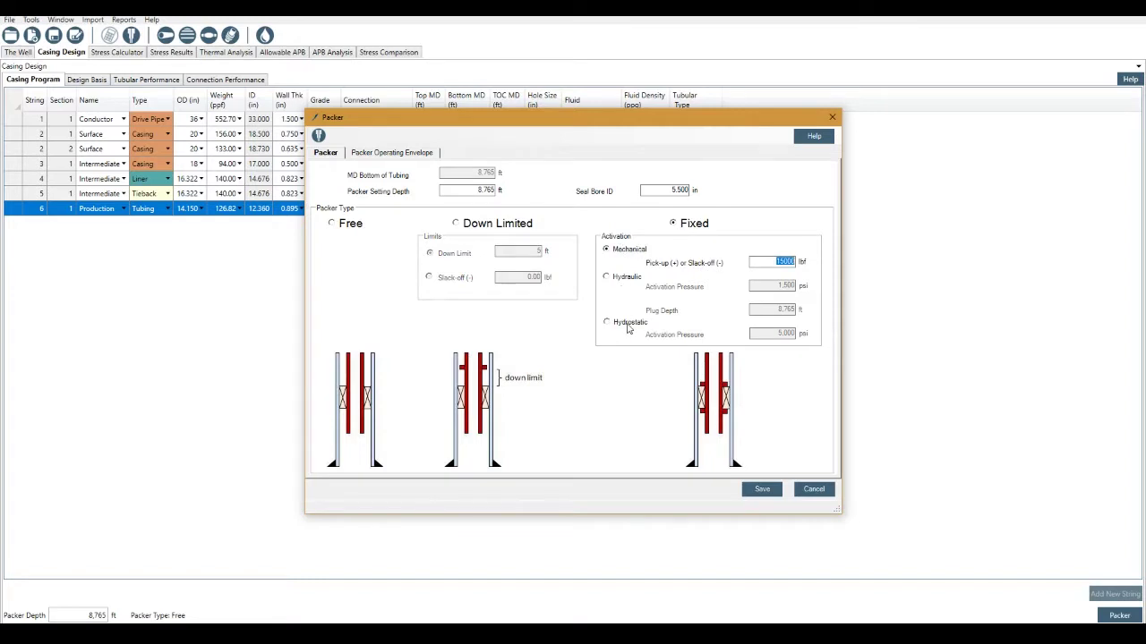
left_click(392, 153)
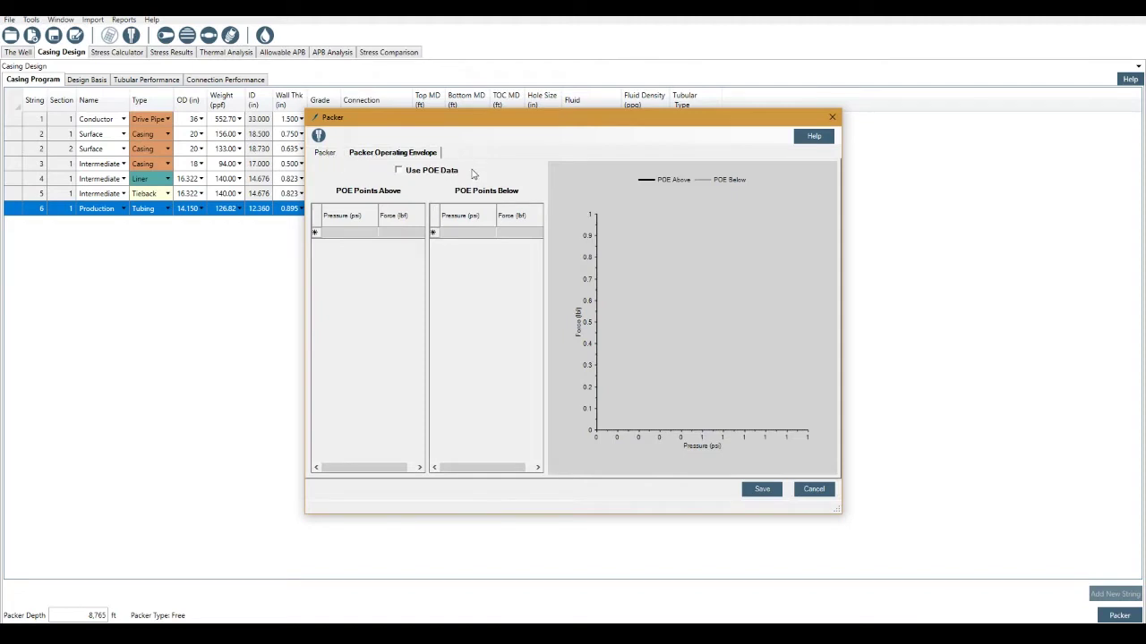
left_click(398, 171)
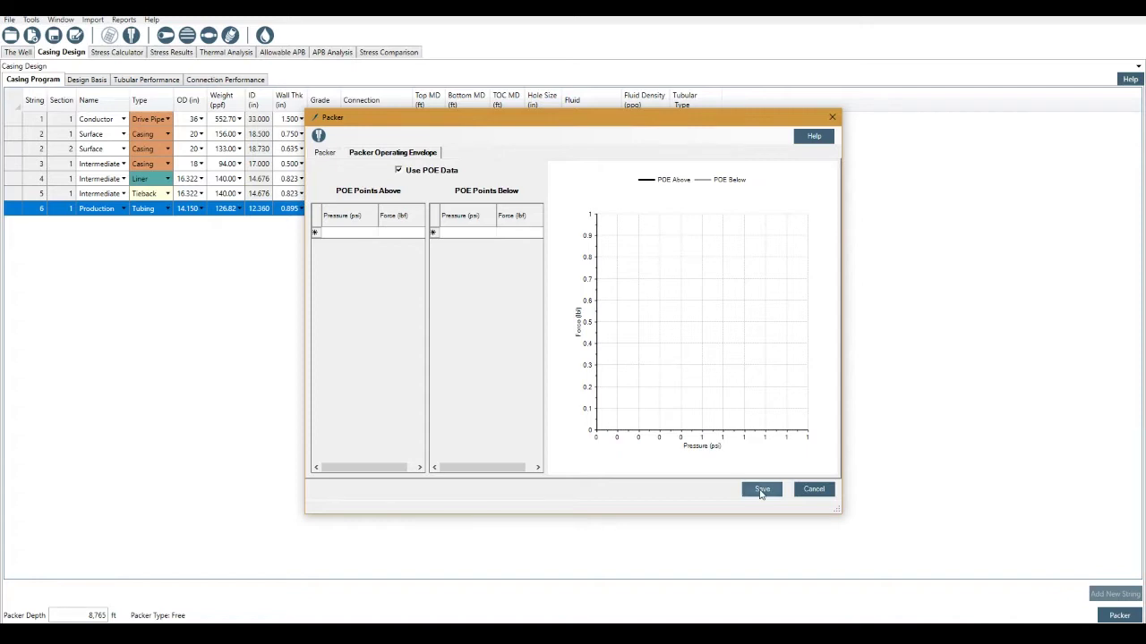
left_click(812, 489)
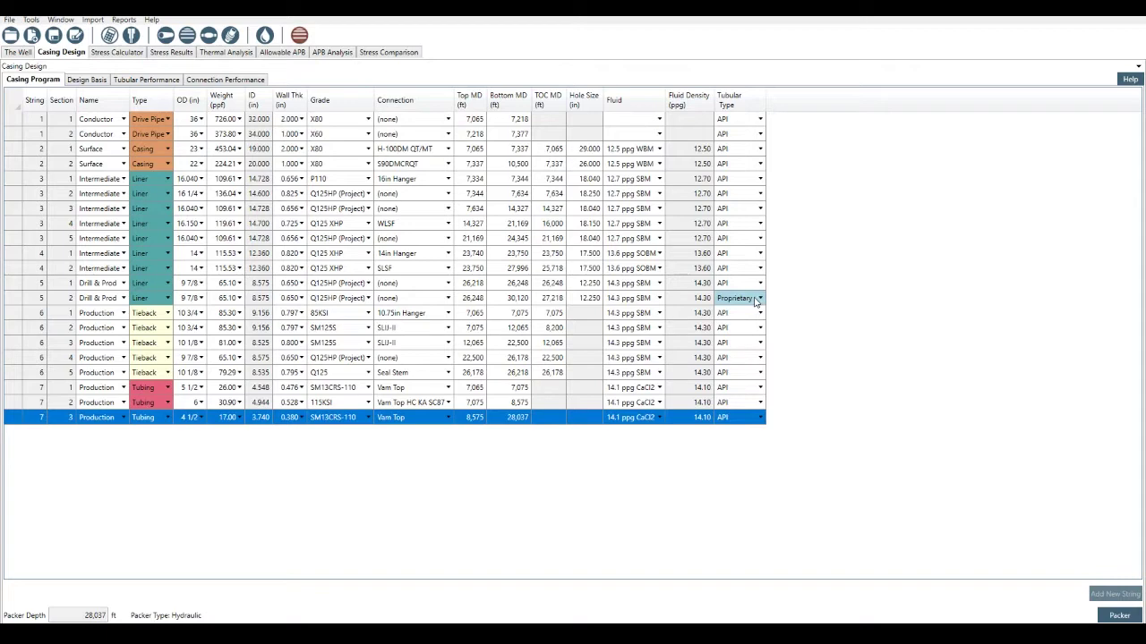
Step: Enter the note "Revision 1 - Changes to proprietary connections" in the well definition and return to the casing program
left_click(22, 53)
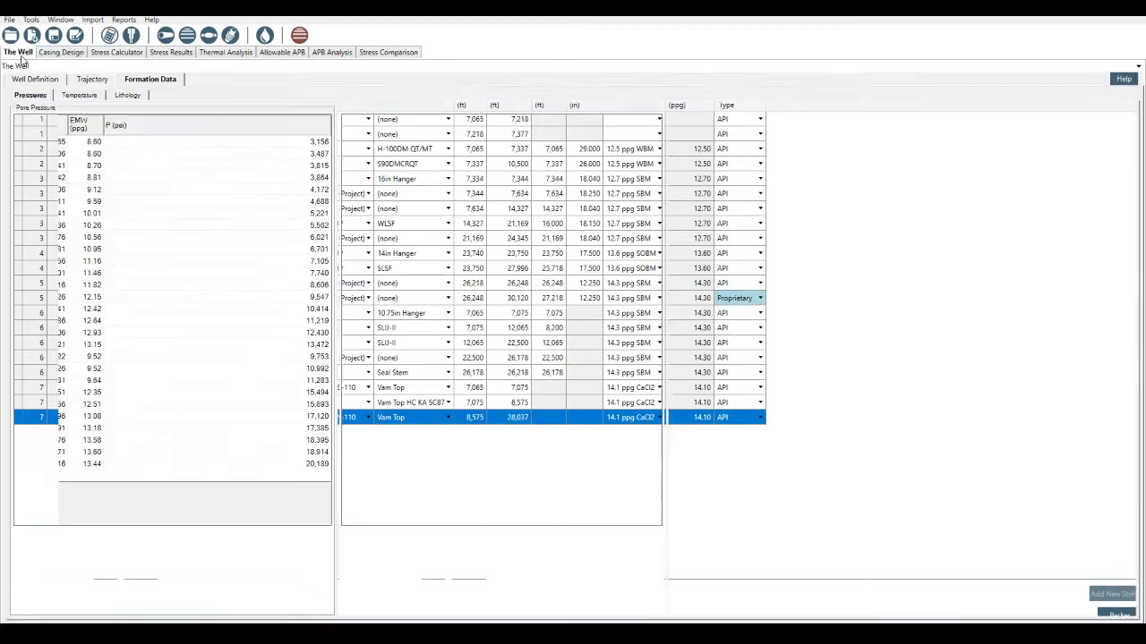
left_click(36, 80)
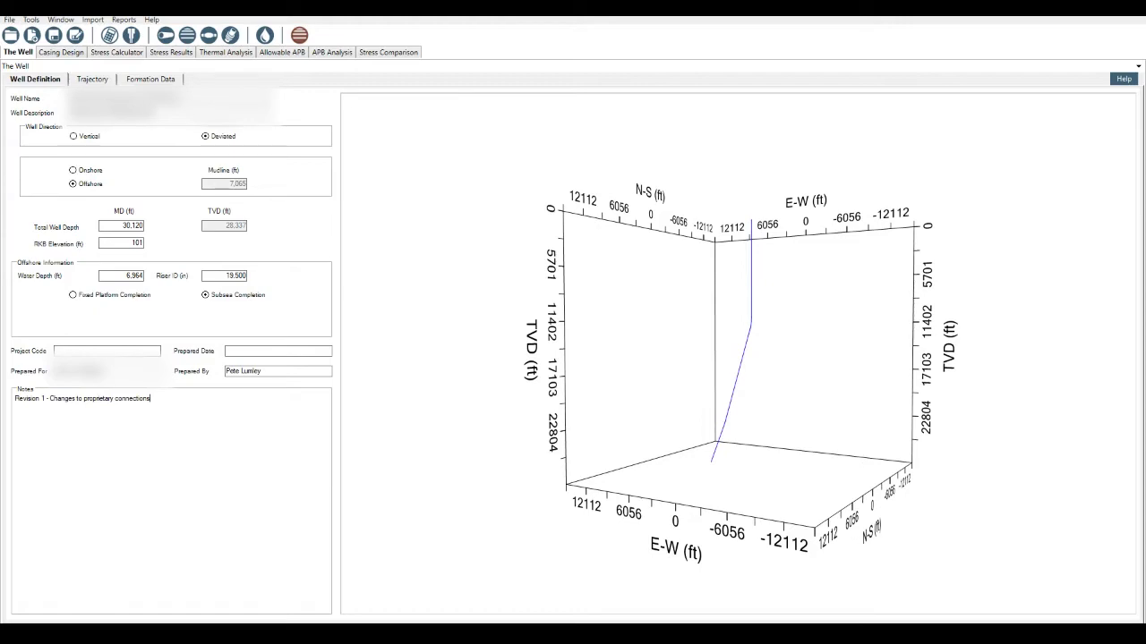
left_click(63, 51)
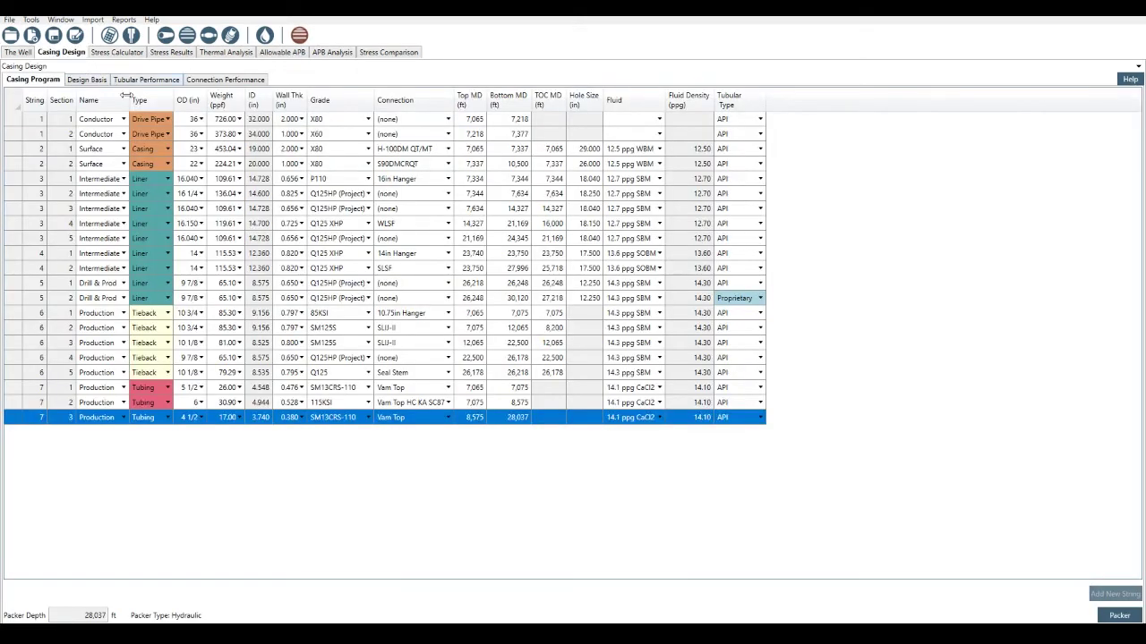
Step: Resolve the Q125HP (Project) grade conflict by adding that grade to the database under the name Q125 HP (Max YS)
left_click(301, 40)
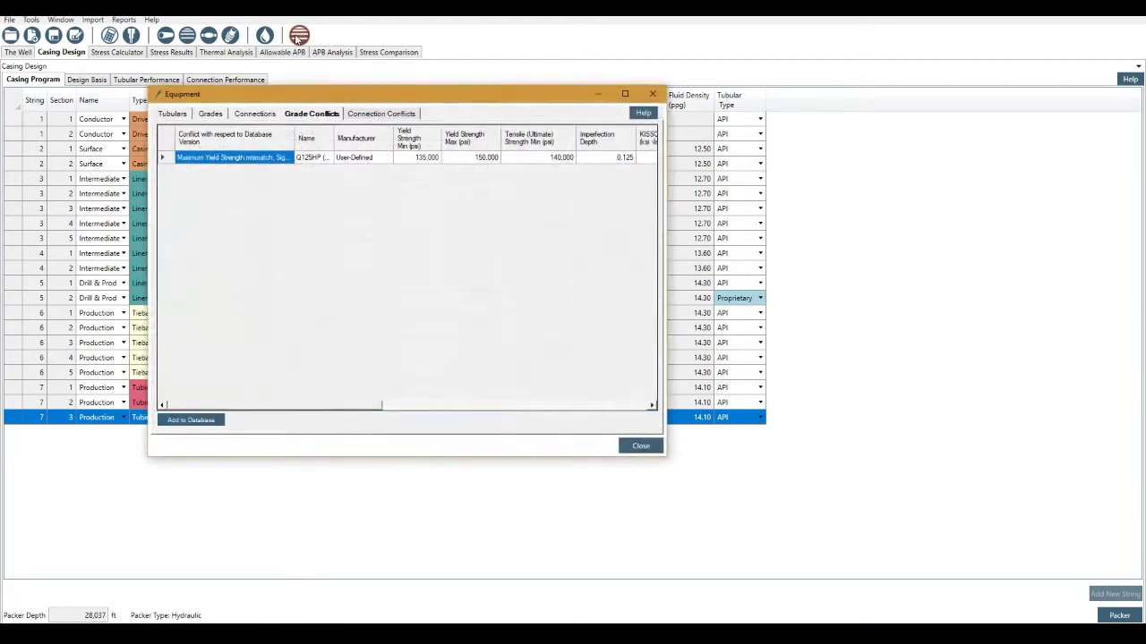
left_click_drag(428, 88, 706, 209)
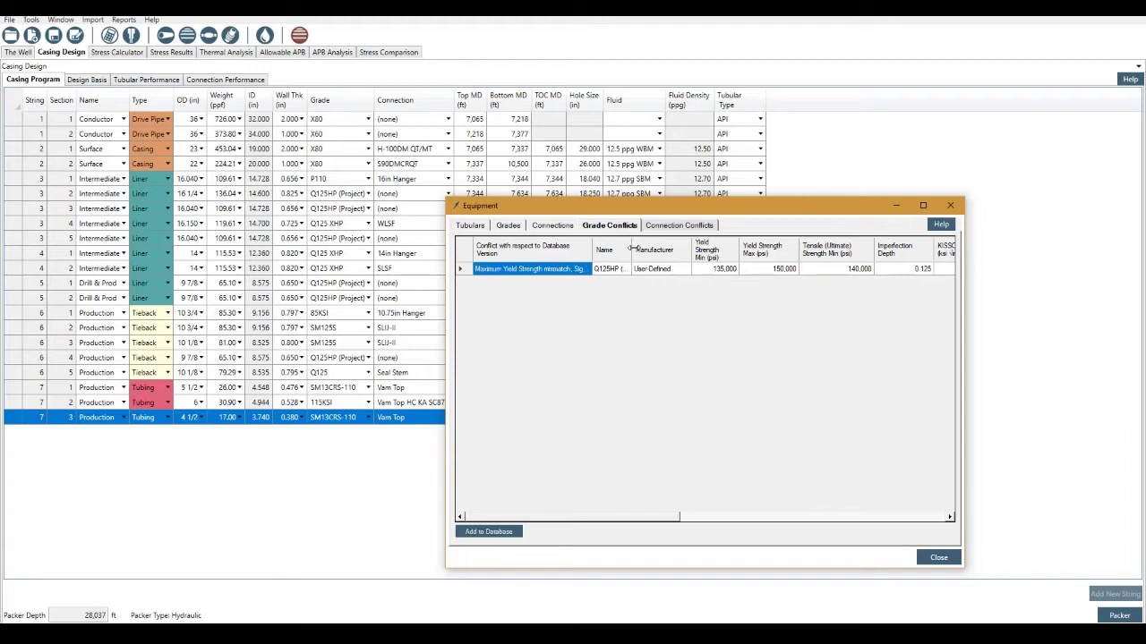
left_click_drag(632, 249, 680, 252)
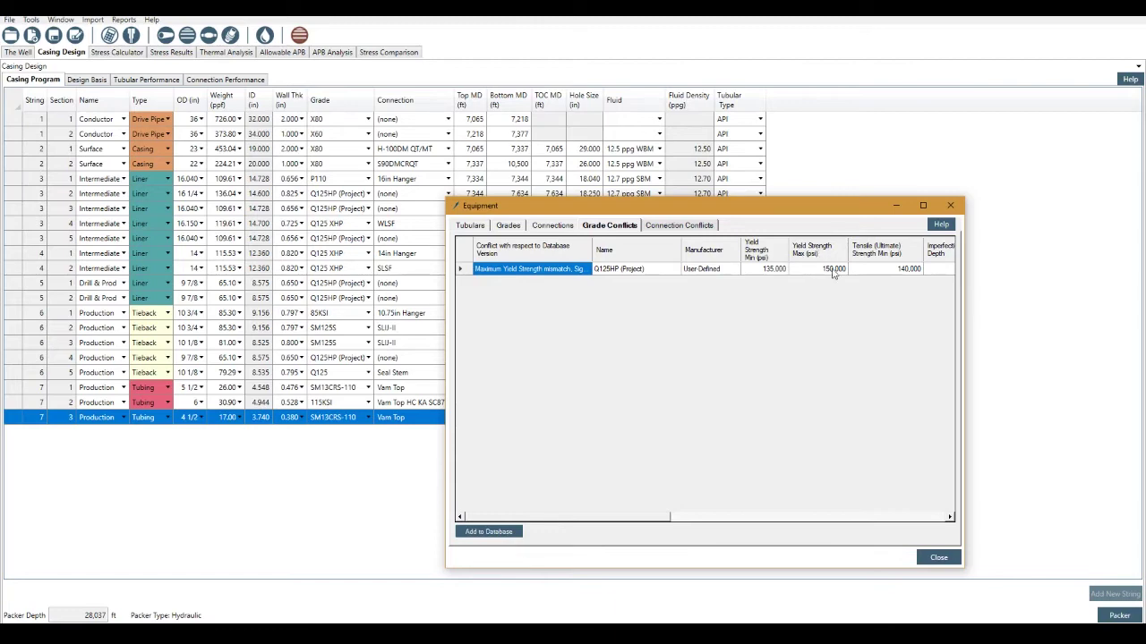
left_click(489, 531)
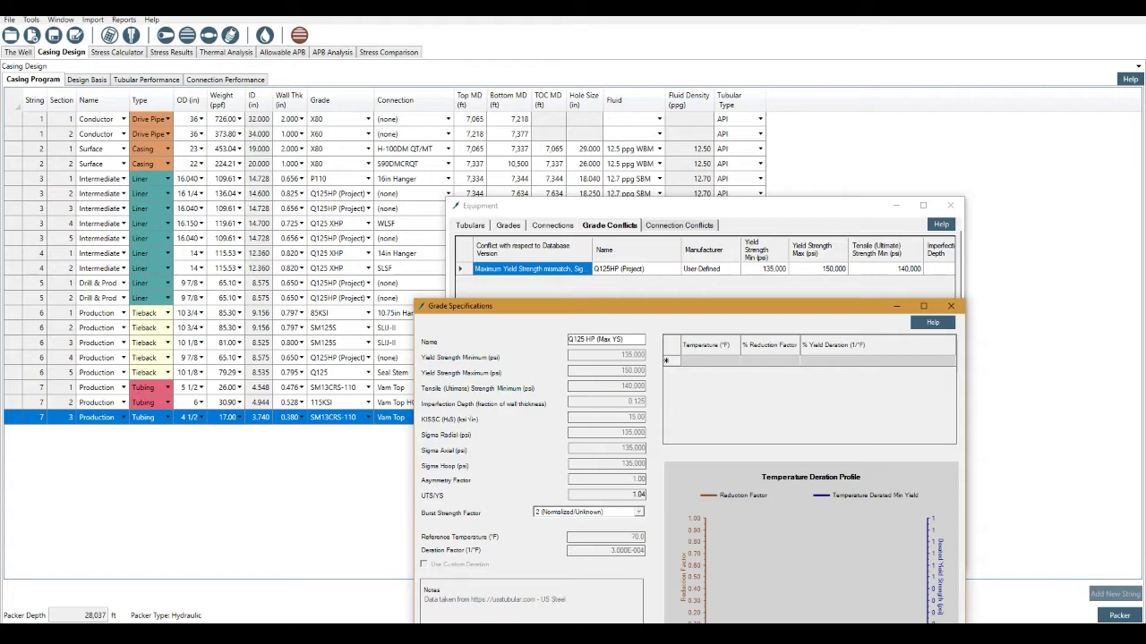
left_click_drag(699, 311, 551, 184)
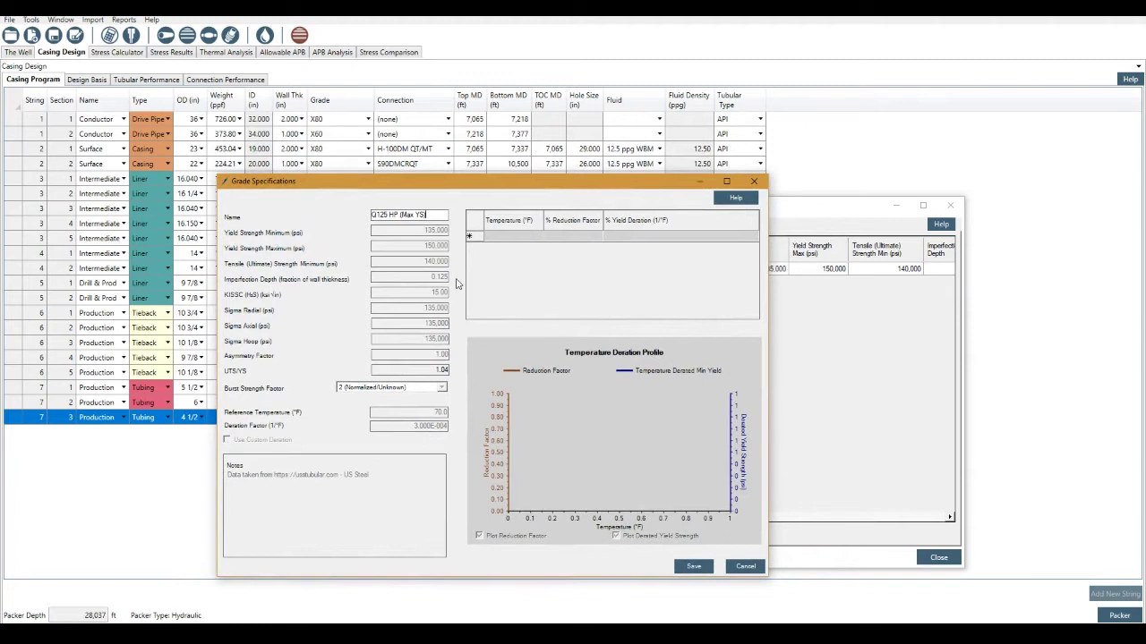
left_click(694, 566)
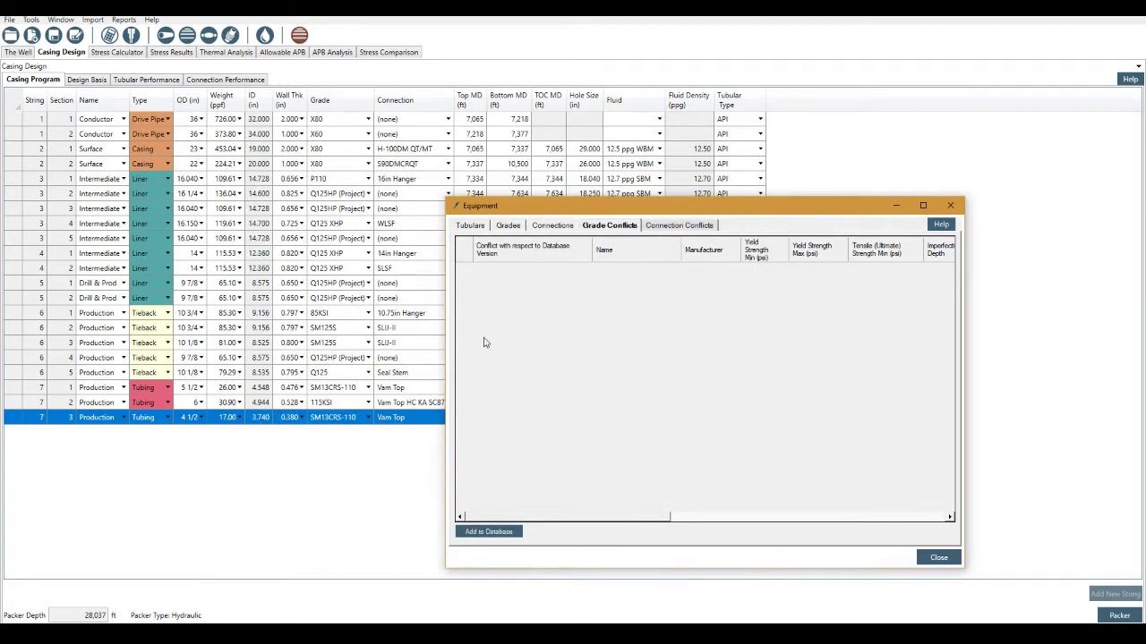
left_click(937, 558)
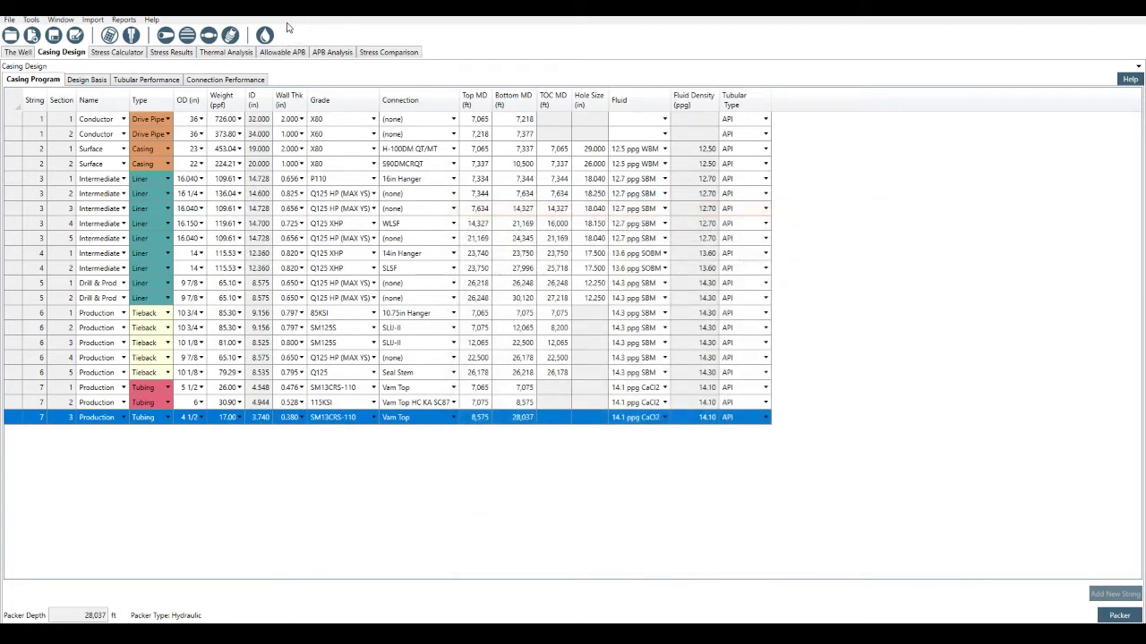